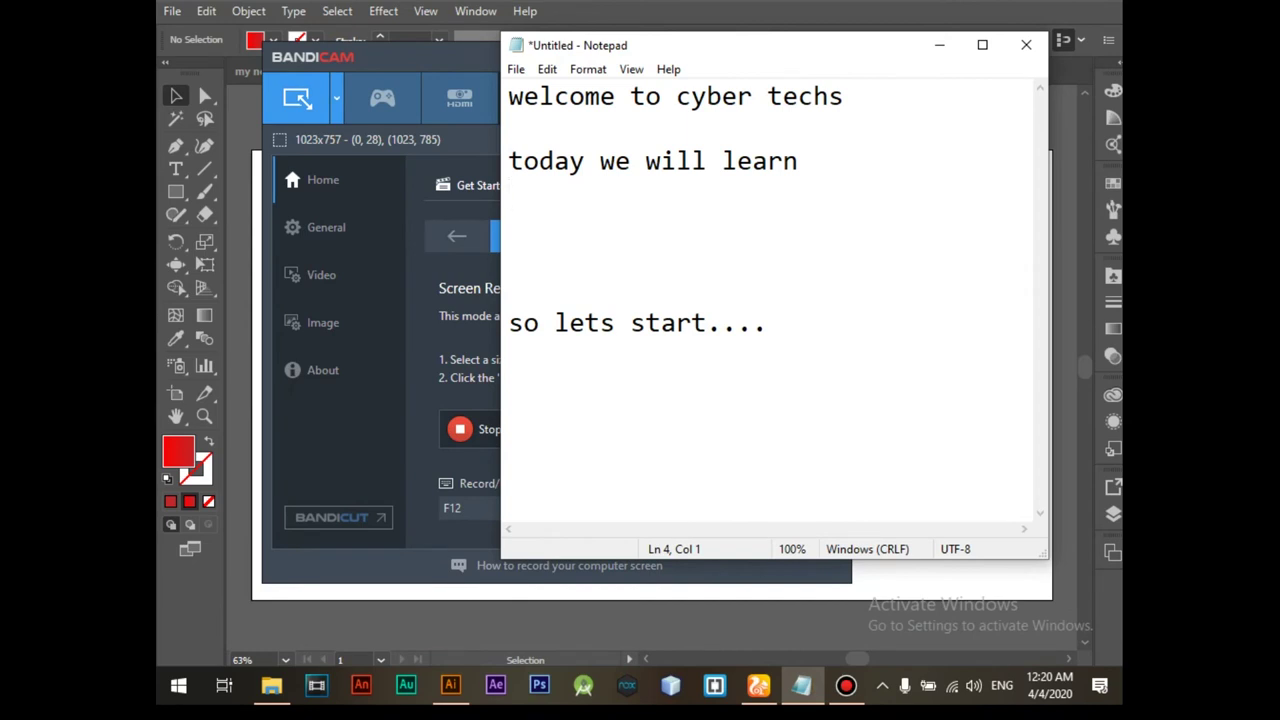
Finish the Notepad intro with 'how to make a logo for home' and bring Illustrator forward.
text(how to make a logo )
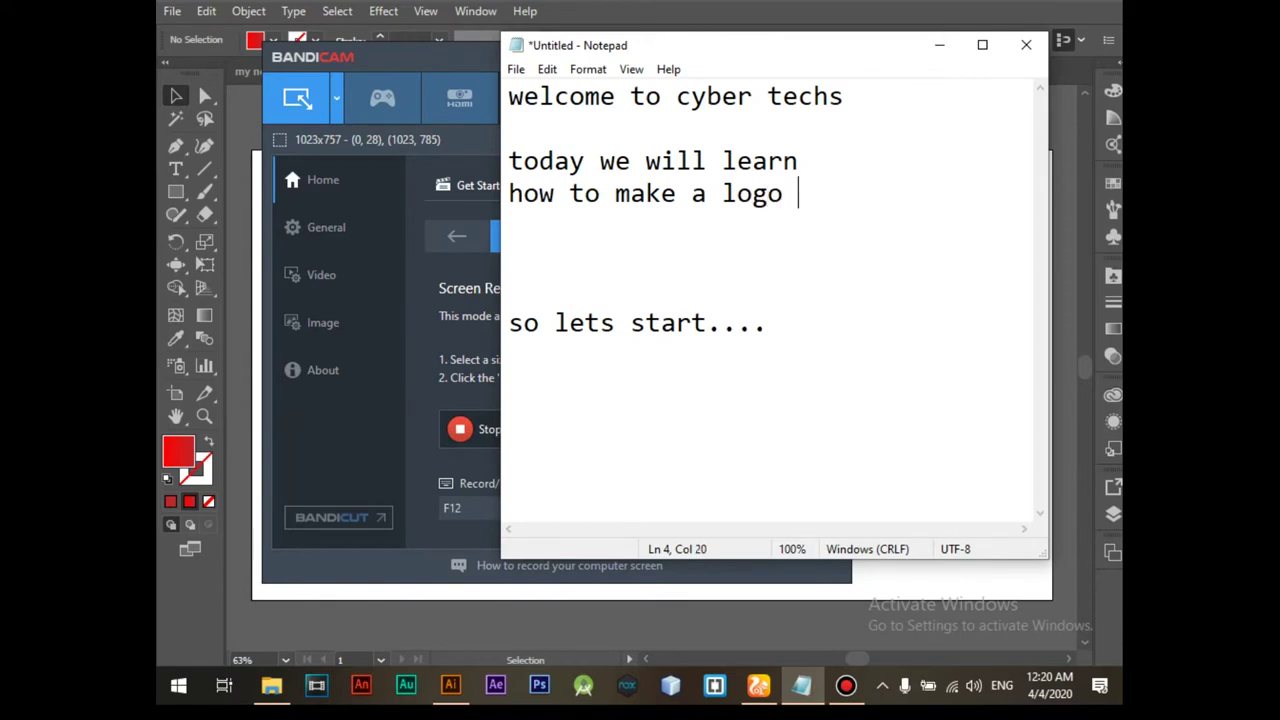
text(for home)
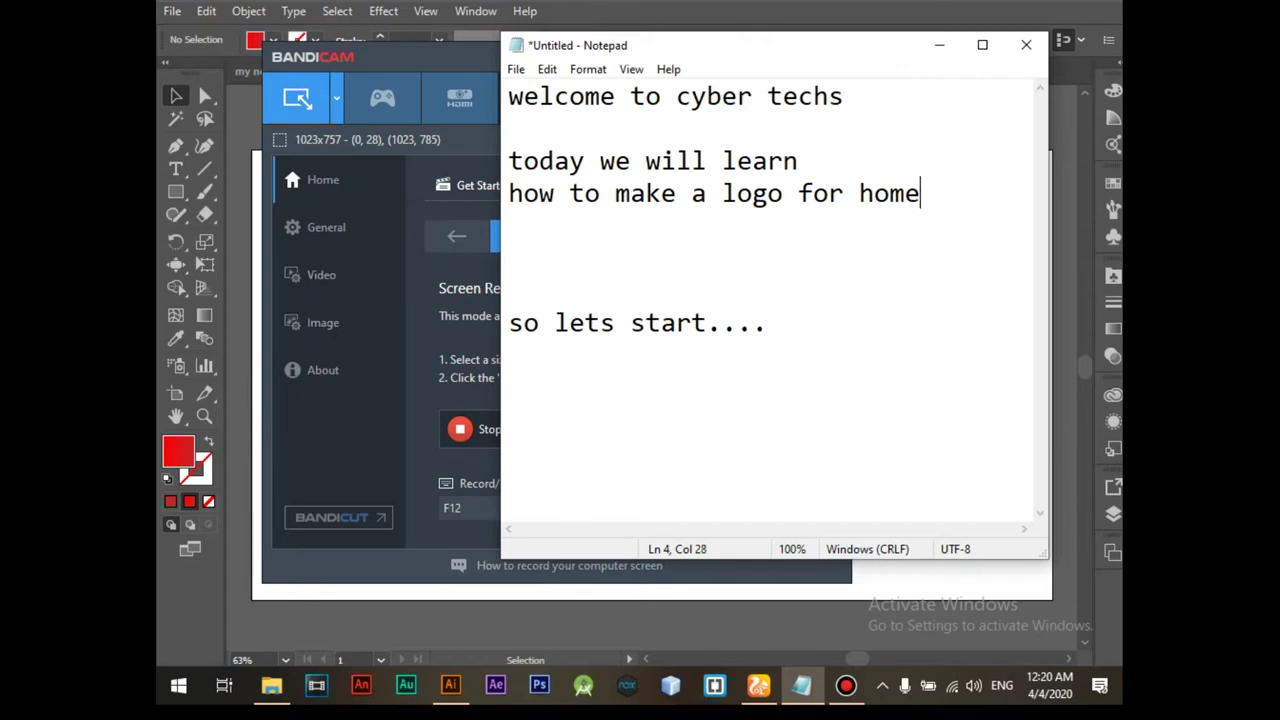
key(alt+Tab)
Draw a square and merge its bottom corners into a downward-pointing triangle.
click(175, 191)
drag(405, 250, 540, 382)
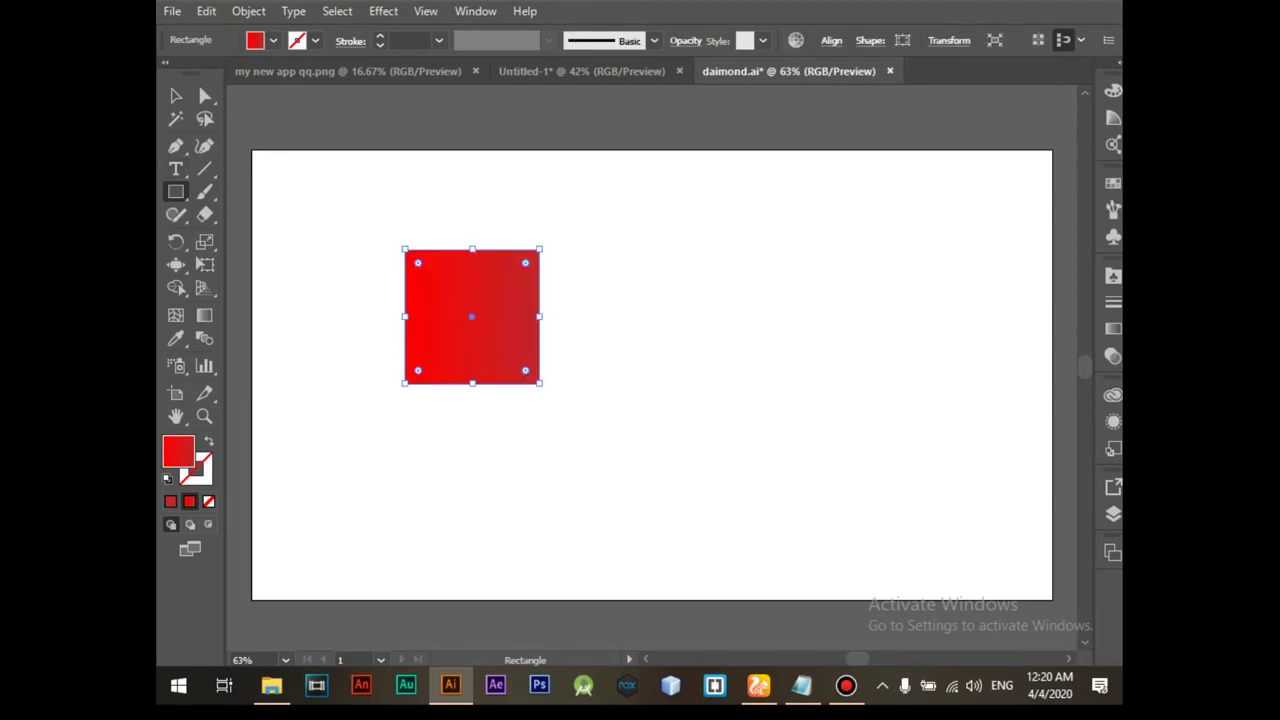
click(204, 118)
key(a)
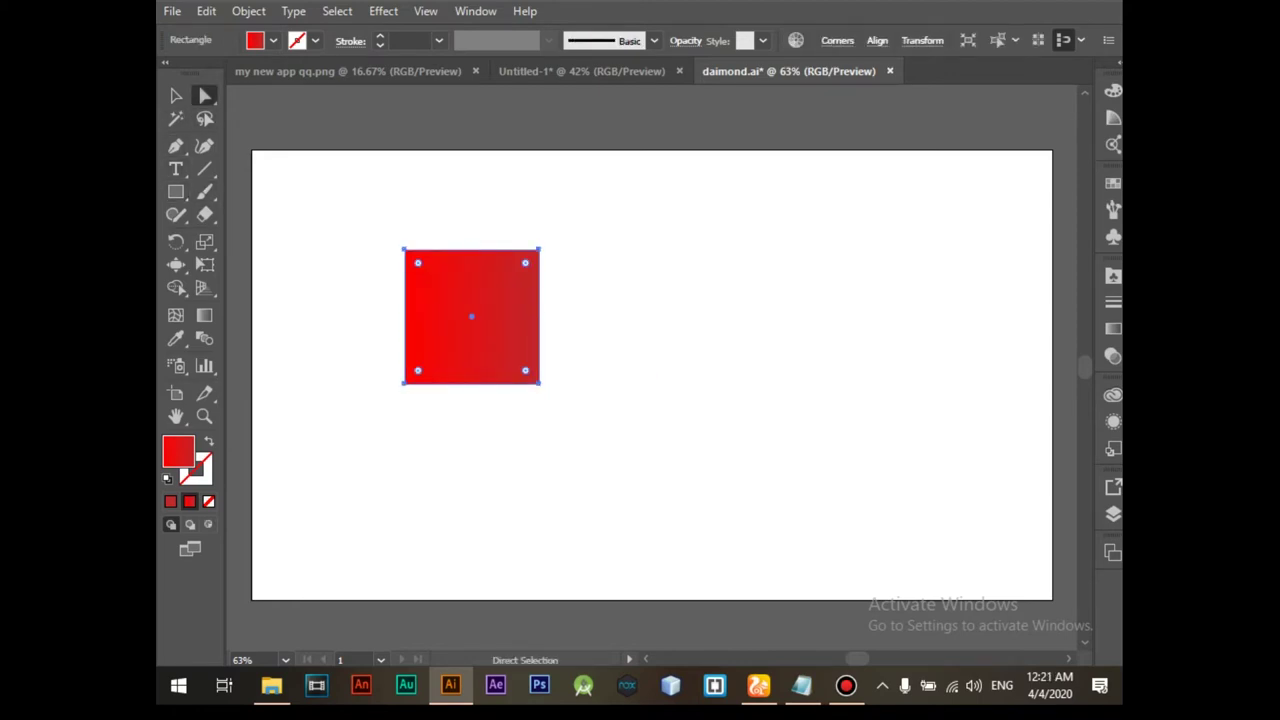
drag(405, 382, 472, 388)
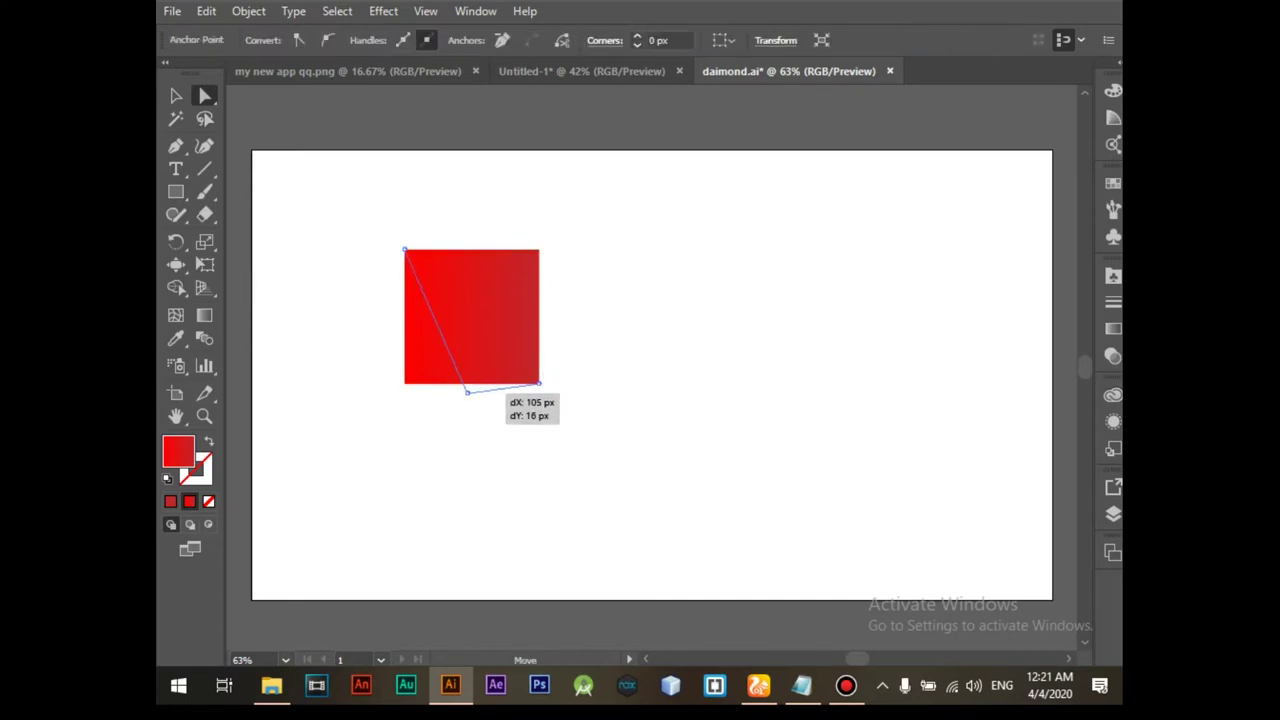
drag(472, 388, 473, 382)
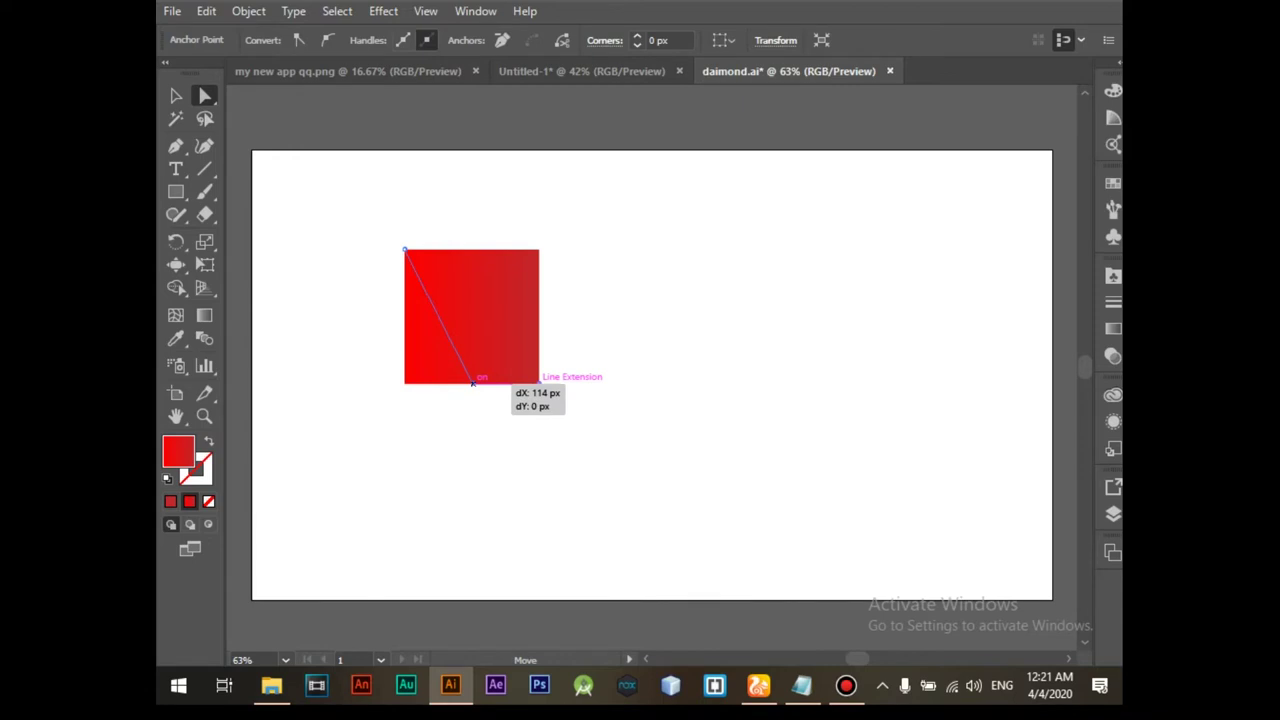
mouse_move(473, 382)
mouse_down()
mouse_move(531, 398)
mouse_move(532, 382)
mouse_move(471, 382)
mouse_up()
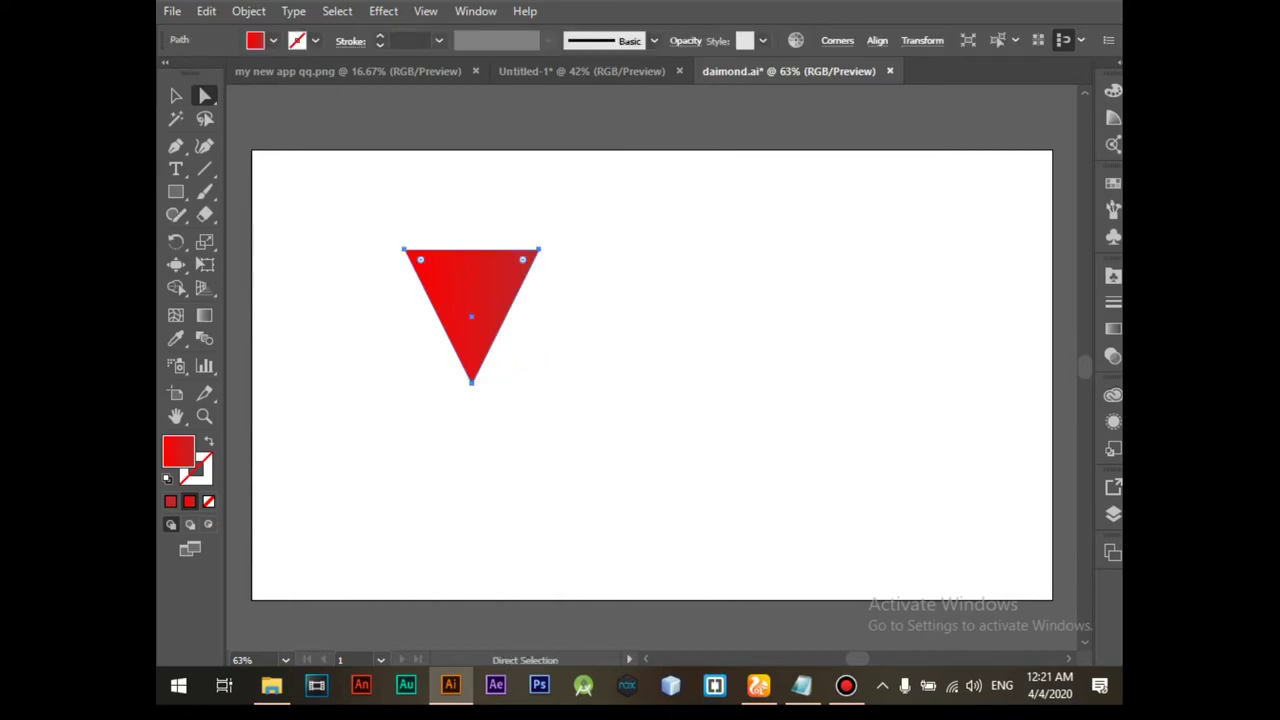
Fill the triangle with near-black #111111 and deselect it.
key(comma)
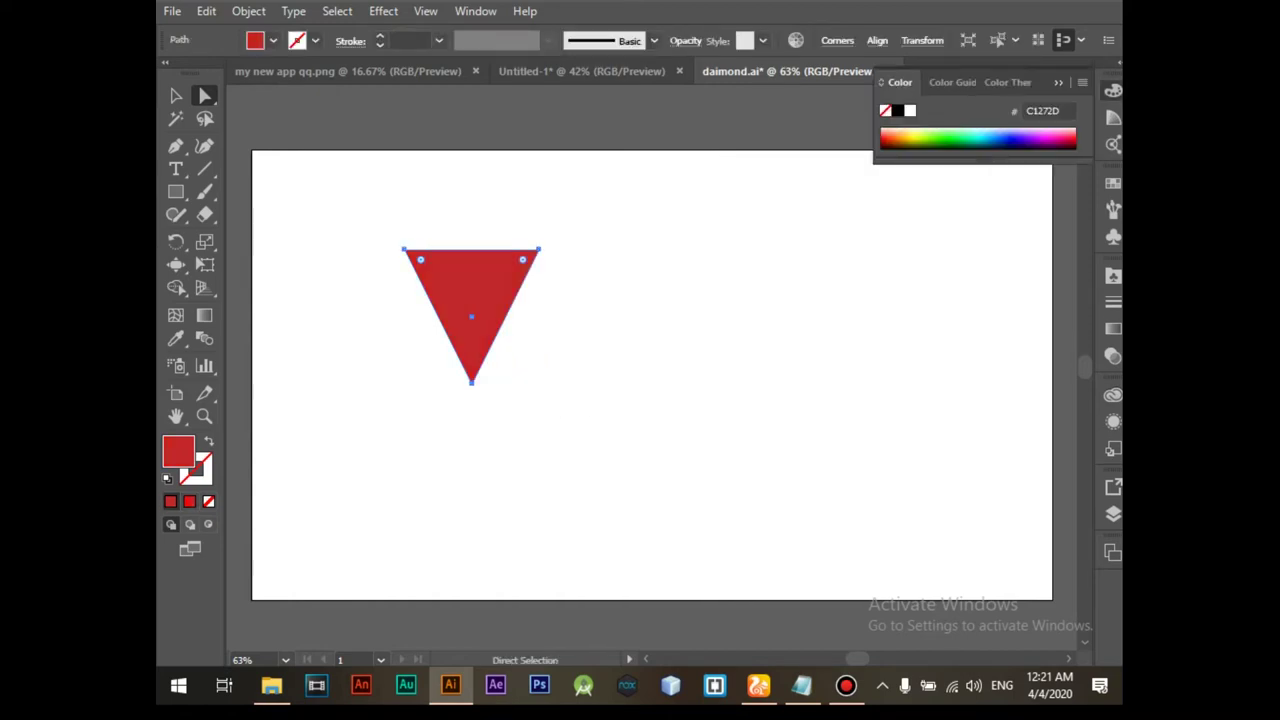
double_click(178, 452)
drag(486, 314, 436, 375)
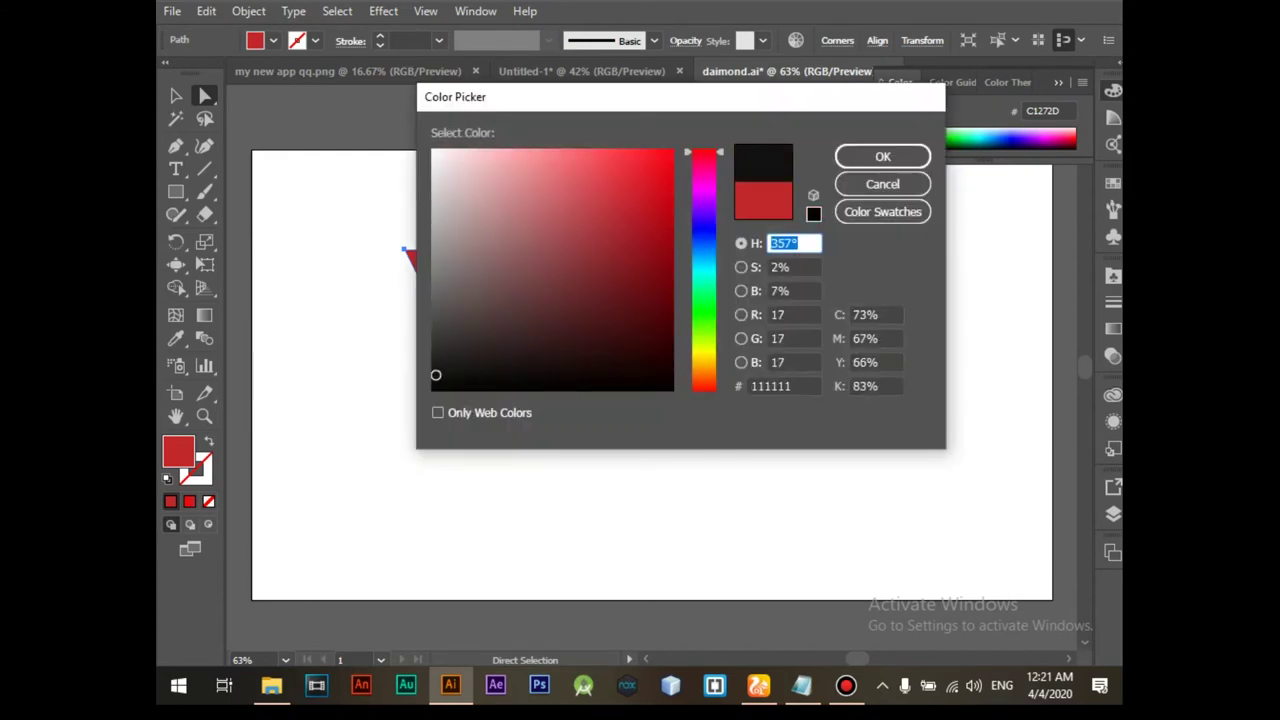
click(882, 156)
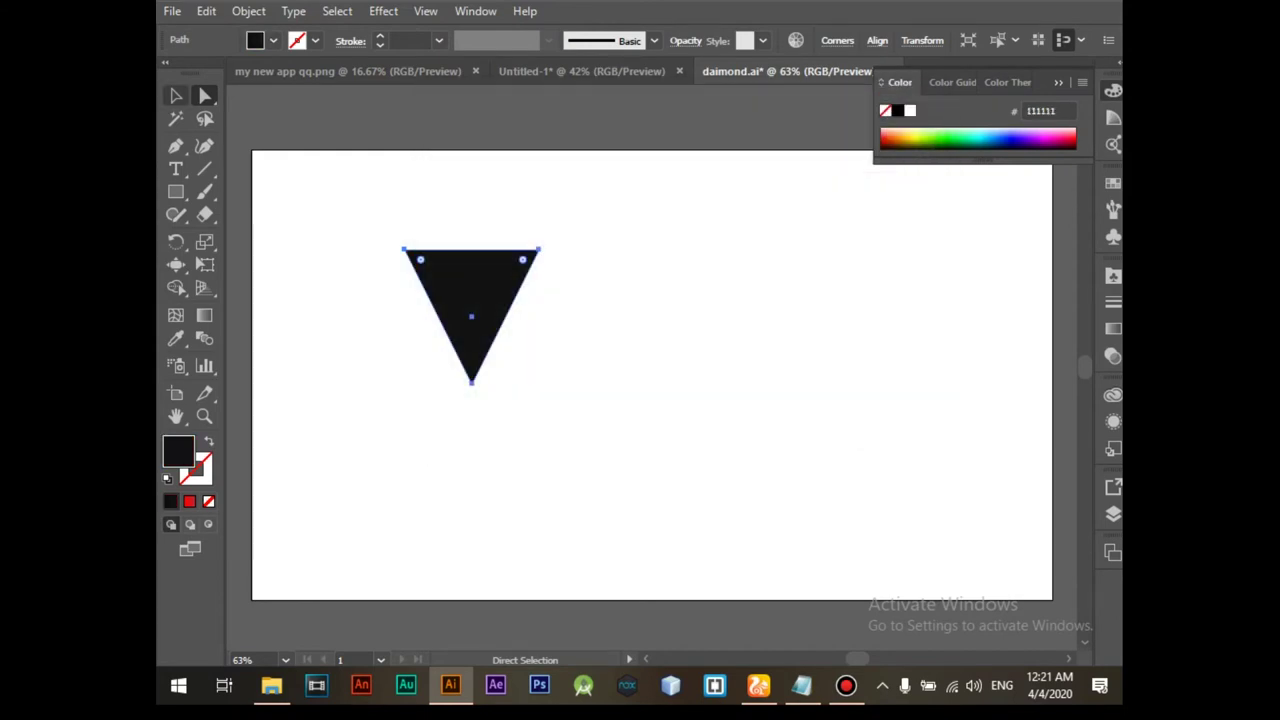
key(v)
key(ctrl+shift+a)
Draw a tall thin rectangle stem directly beneath the triangle's tip.
key(m)
drag(369, 309, 374, 439)
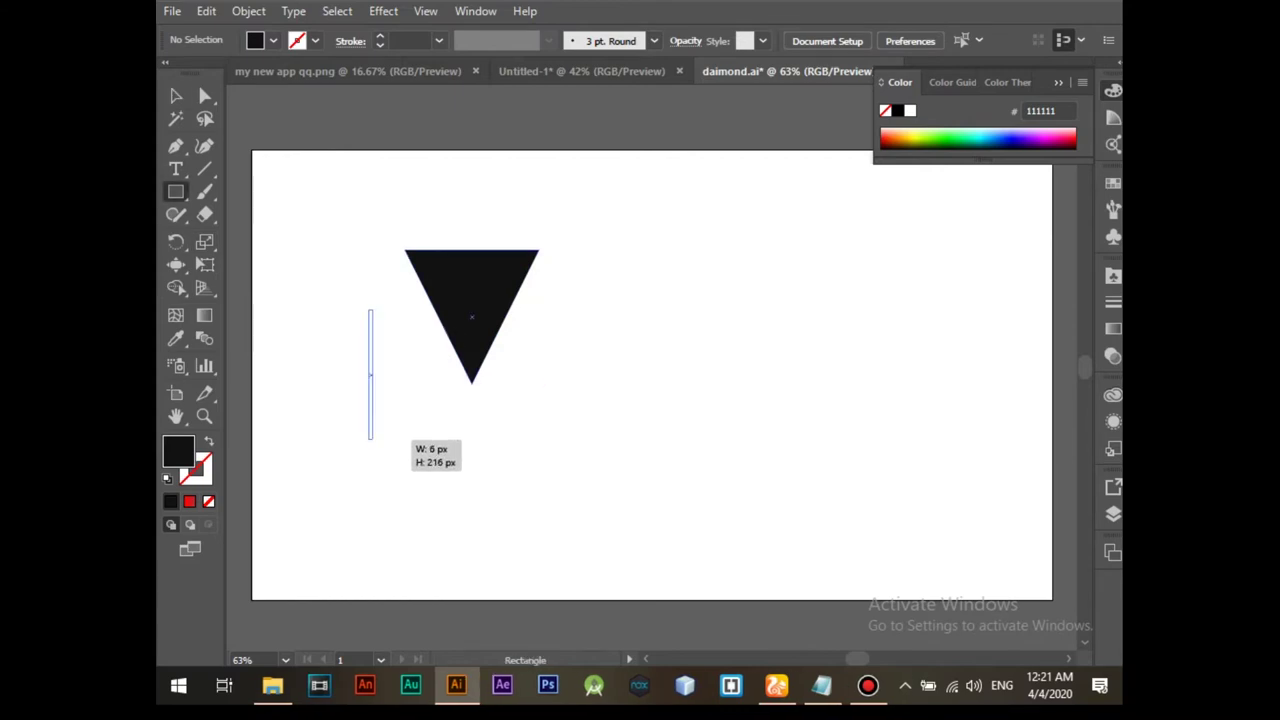
key(v)
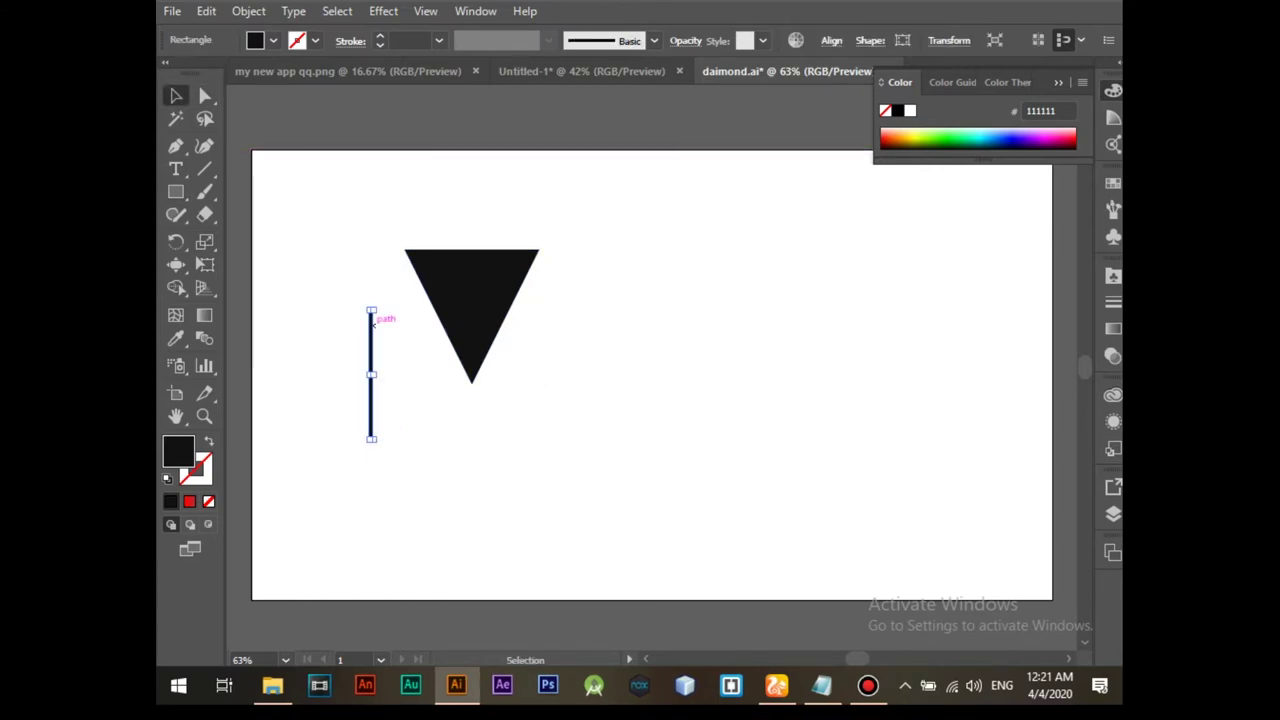
drag(372, 318, 474, 347)
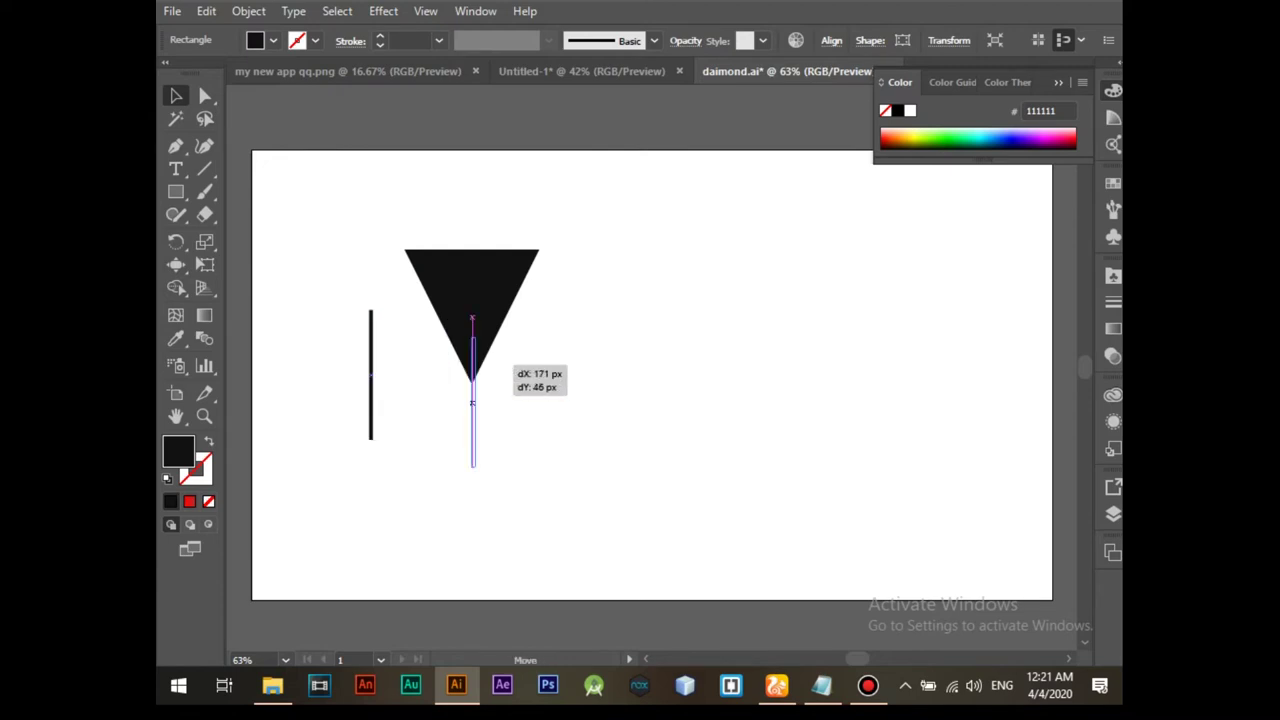
drag(474, 347, 474, 362)
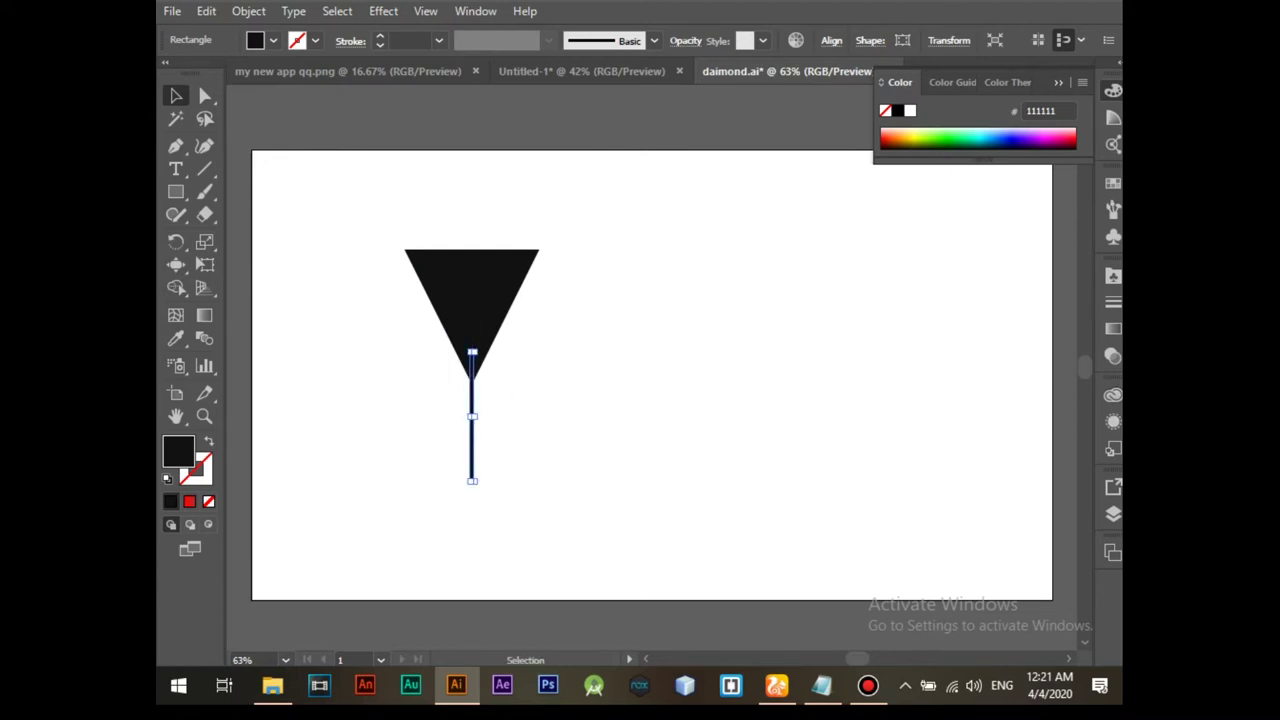
key(Up)
key(Up)
key(Up)
key(ctrl+shift+a)
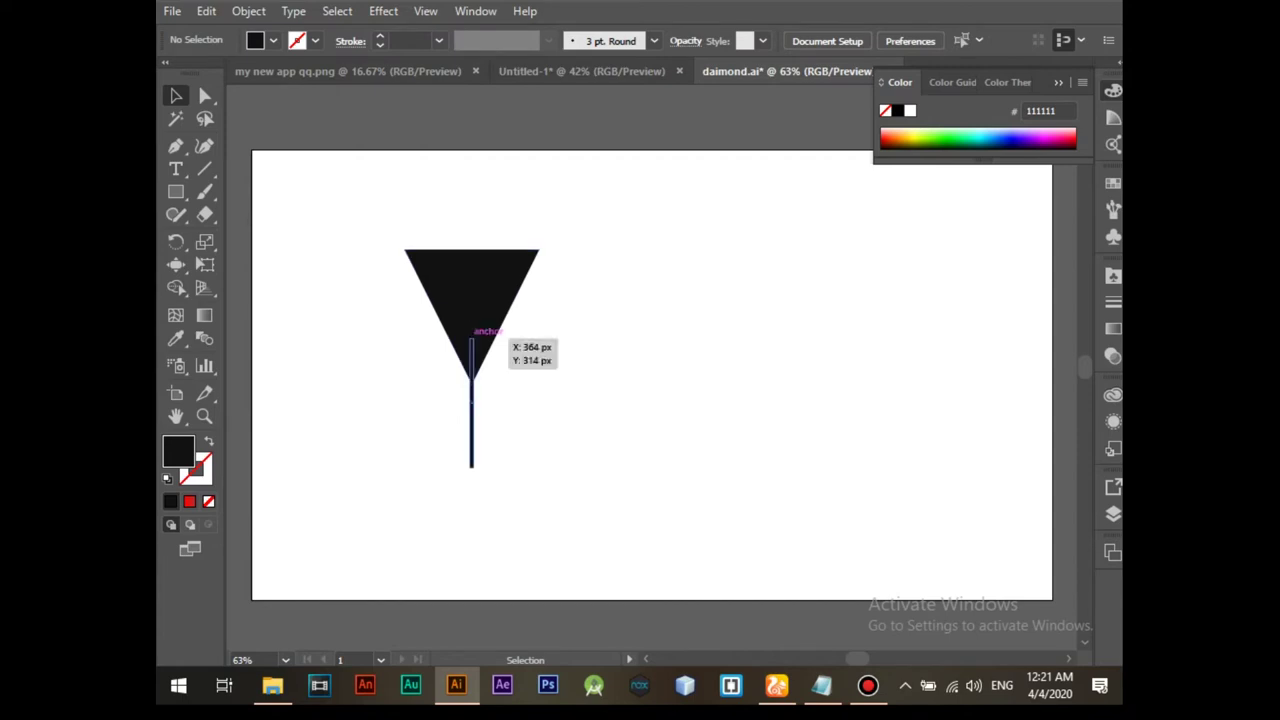
Duplicate the triangle and flatten it into a small upward base under the stem.
click(471, 320)
key(a)
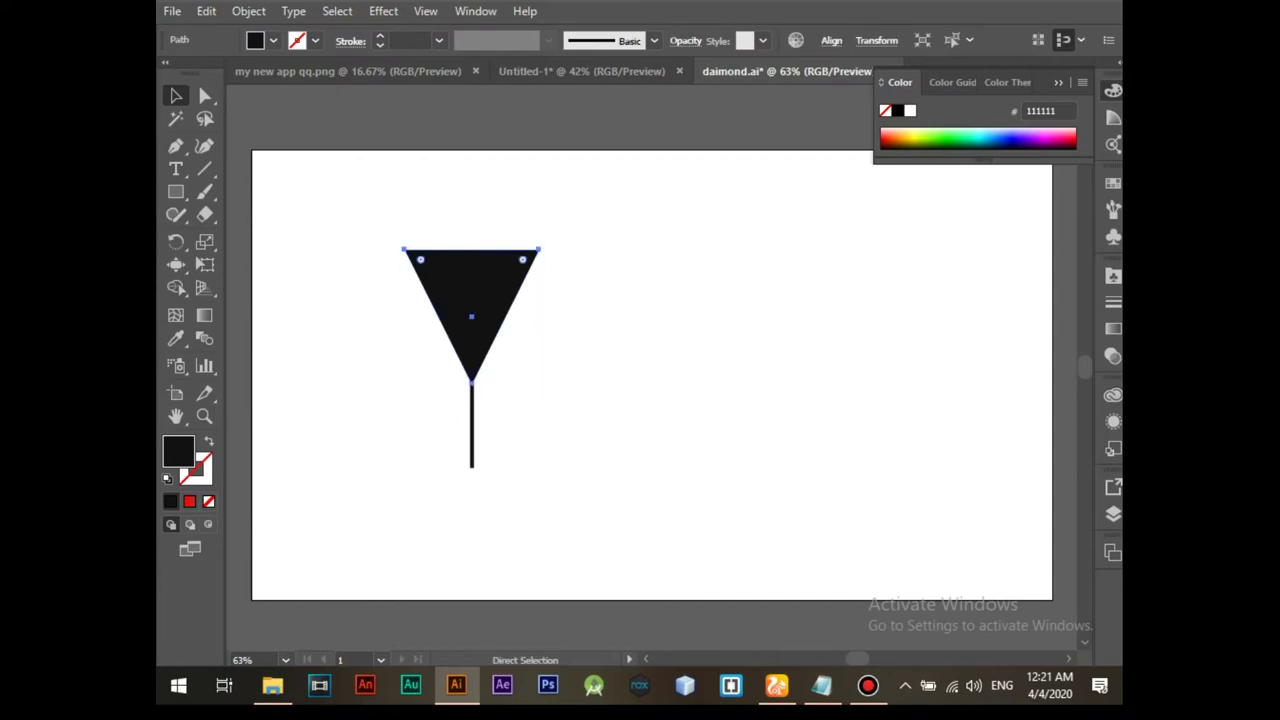
key(ctrl+v)
drag(718, 300, 652, 473)
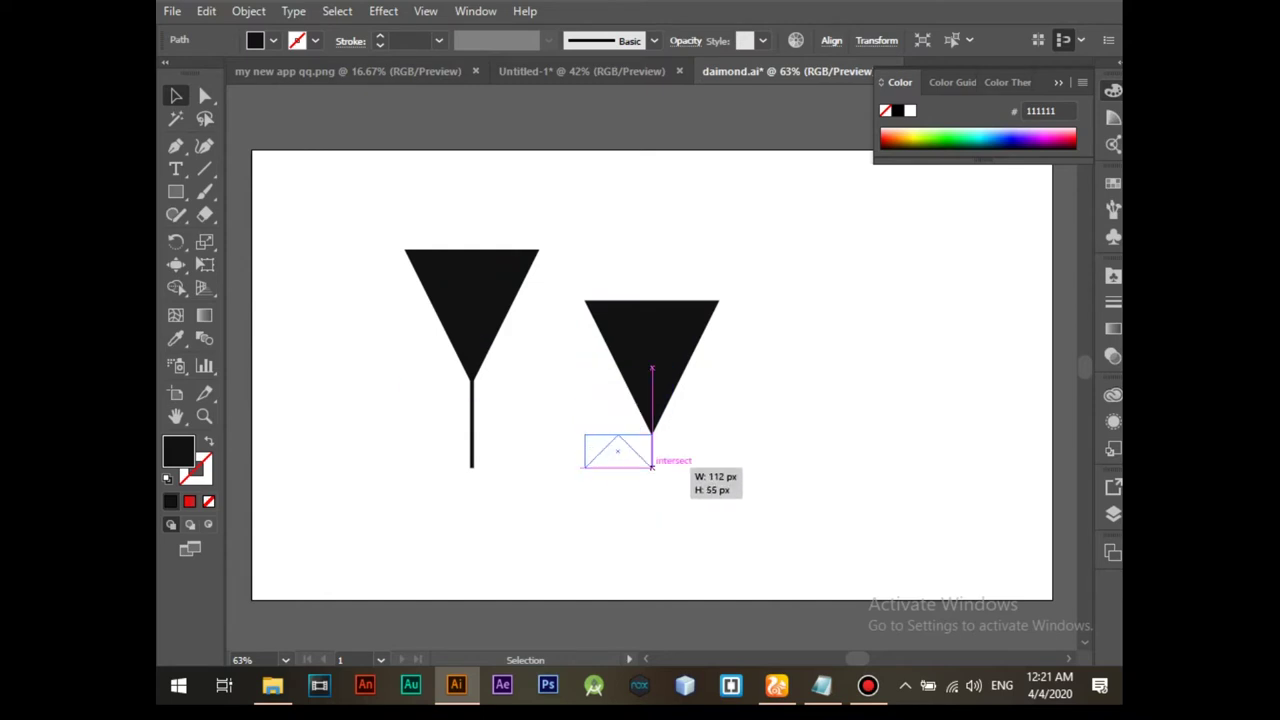
mouse_move(652, 473)
mouse_down()
mouse_move(659, 456)
mouse_move(471, 466)
mouse_up()
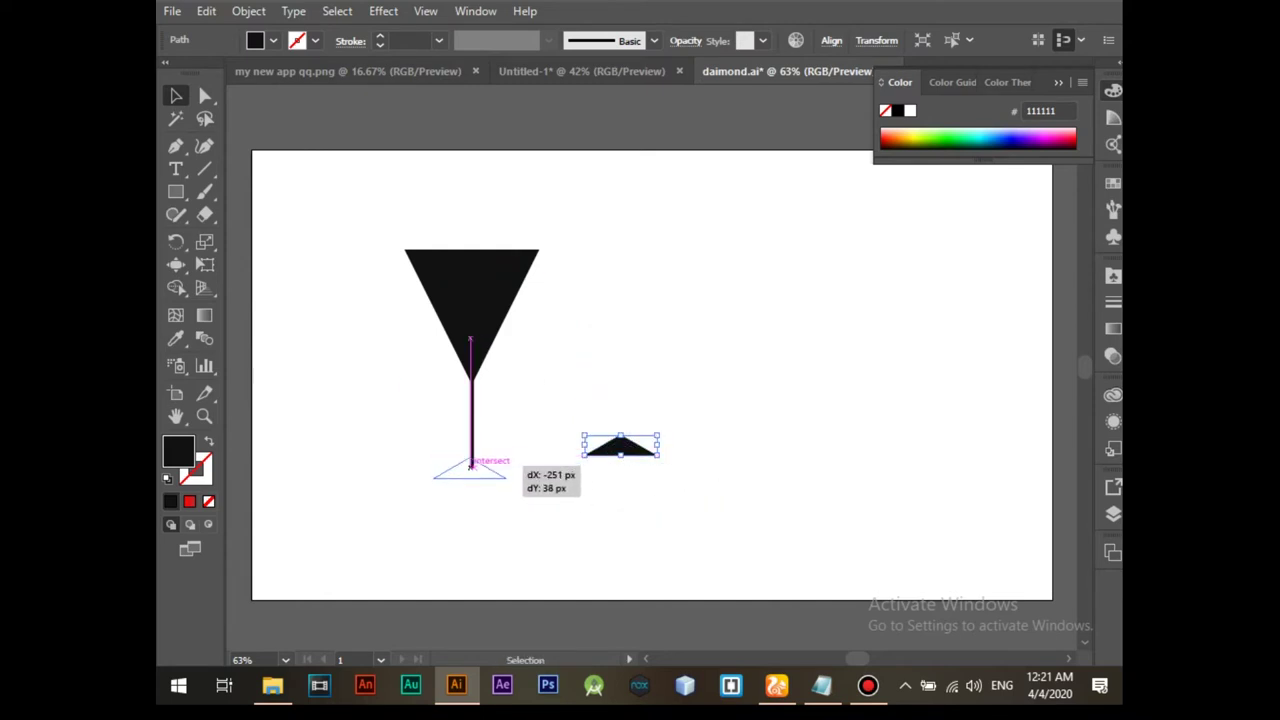
drag(471, 466, 471, 467)
key(ctrl+shift+a)
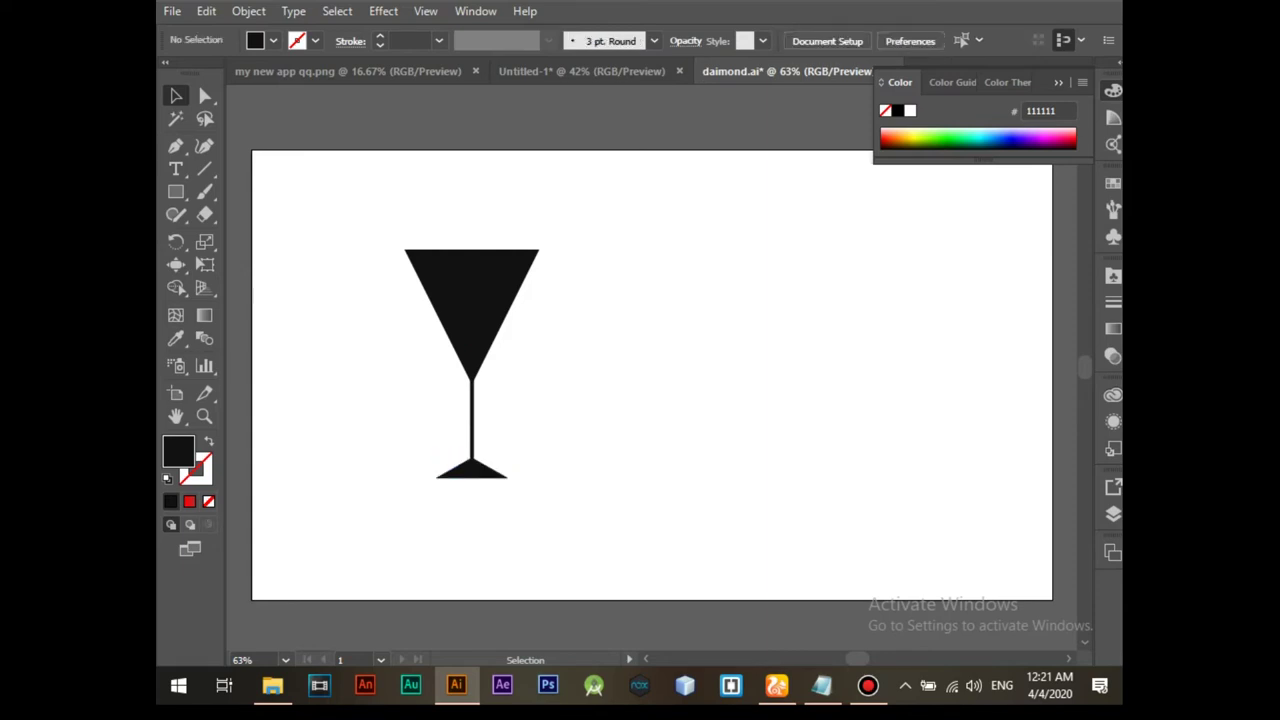
Copy the glass's bowl triangle and paste a duplicate.
drag(360, 192, 632, 528)
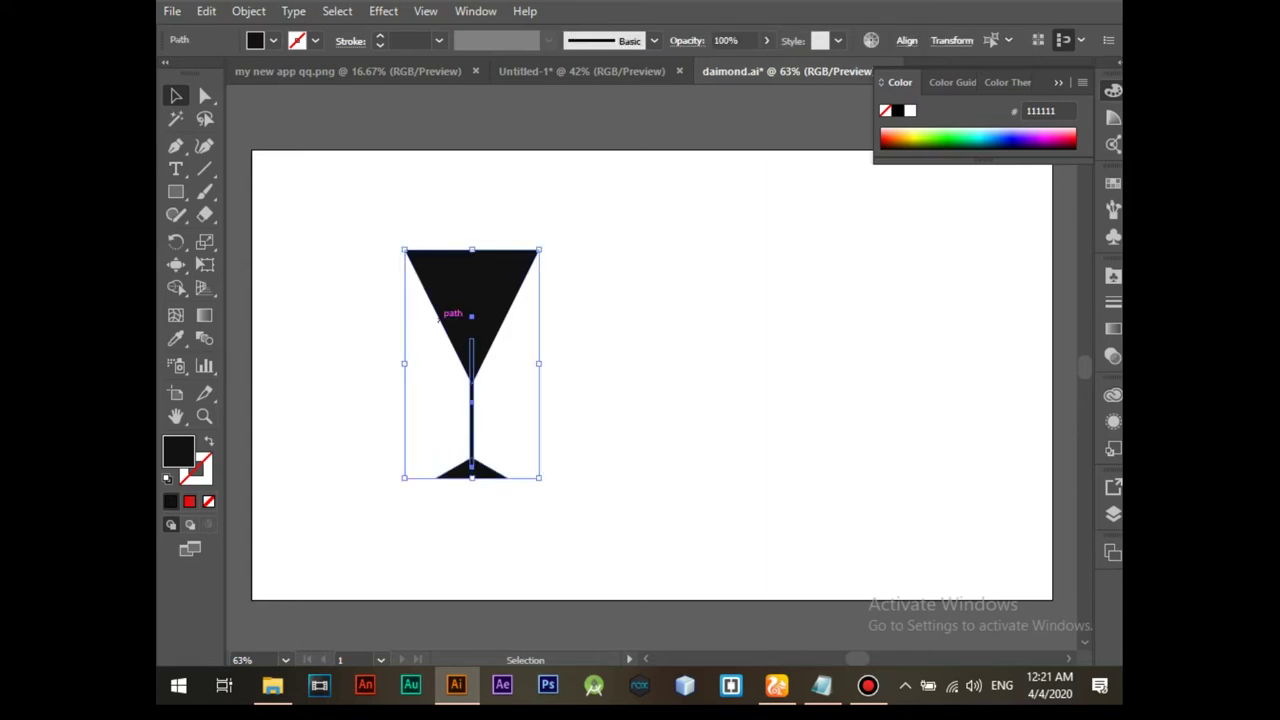
key(ctrl+shift+a)
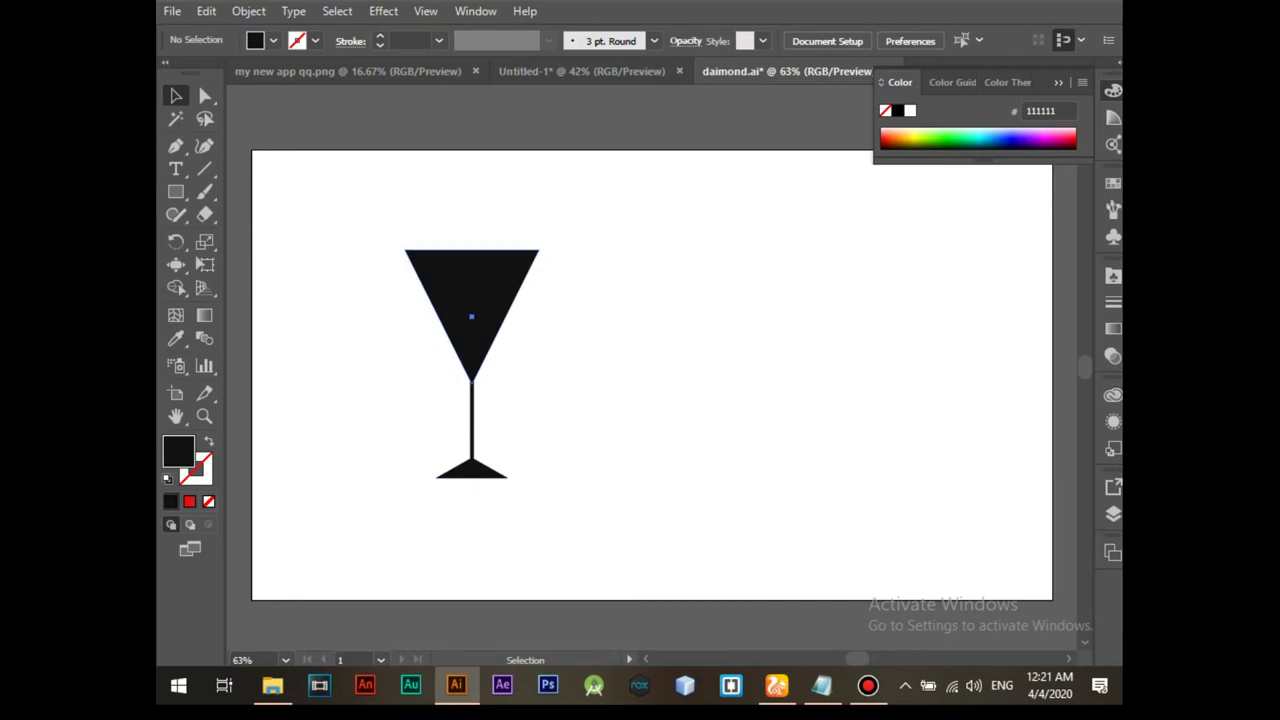
click(471, 300)
key(a)
key(ctrl+c)
key(ctrl+v)
Shrink the pasted triangle, fit it inside the bowl, and fill it near-white #F4F4F4.
key(v)
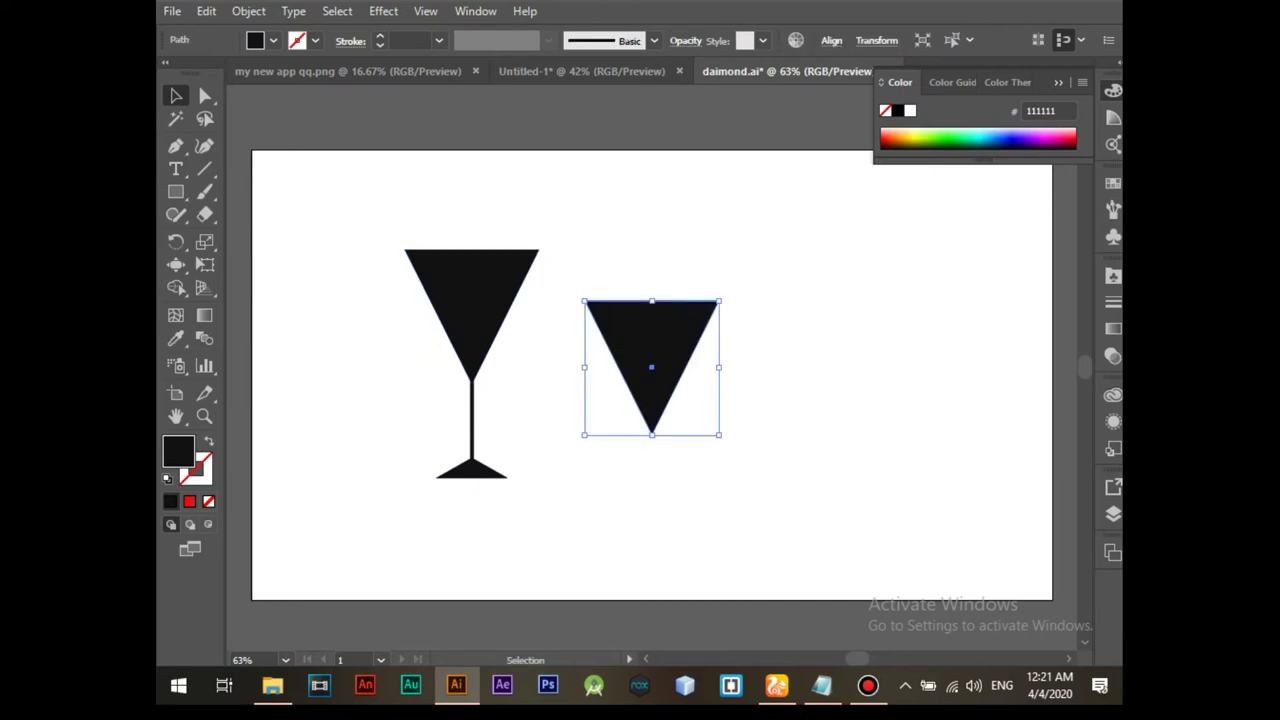
drag(718, 299, 674, 349)
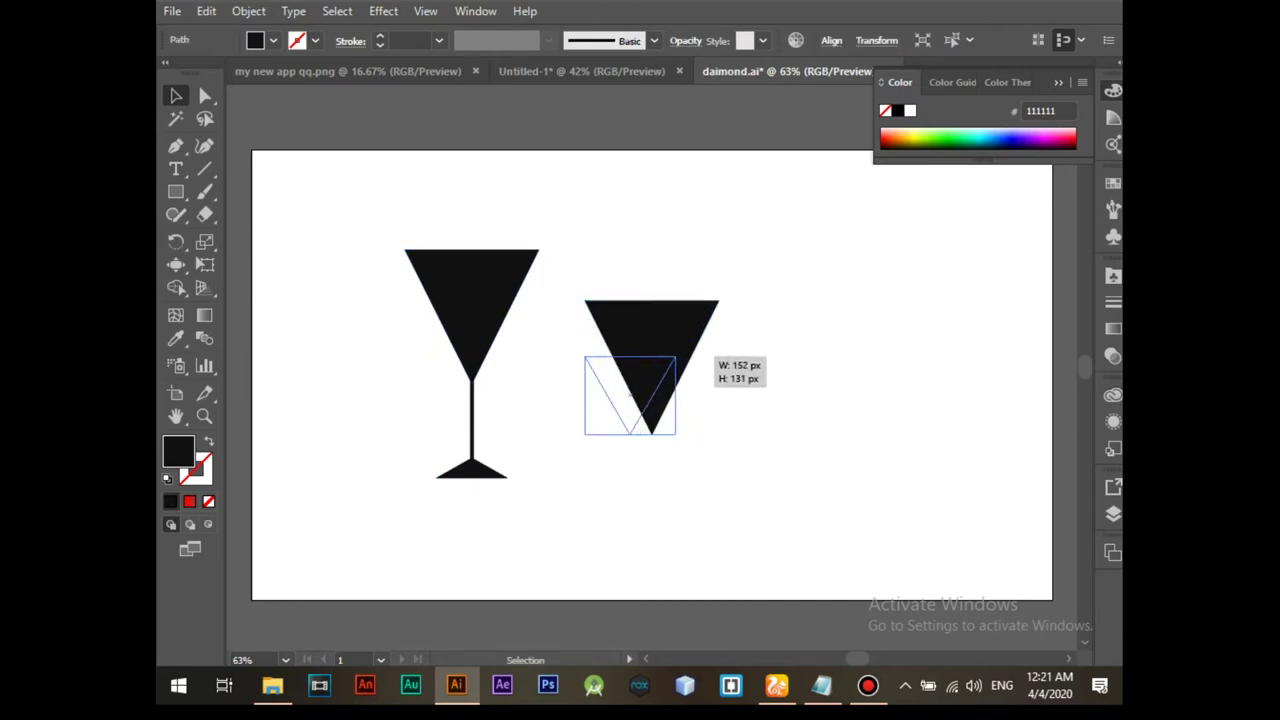
mouse_move(672, 391)
mouse_down()
mouse_move(507, 320)
mouse_move(518, 281)
mouse_up()
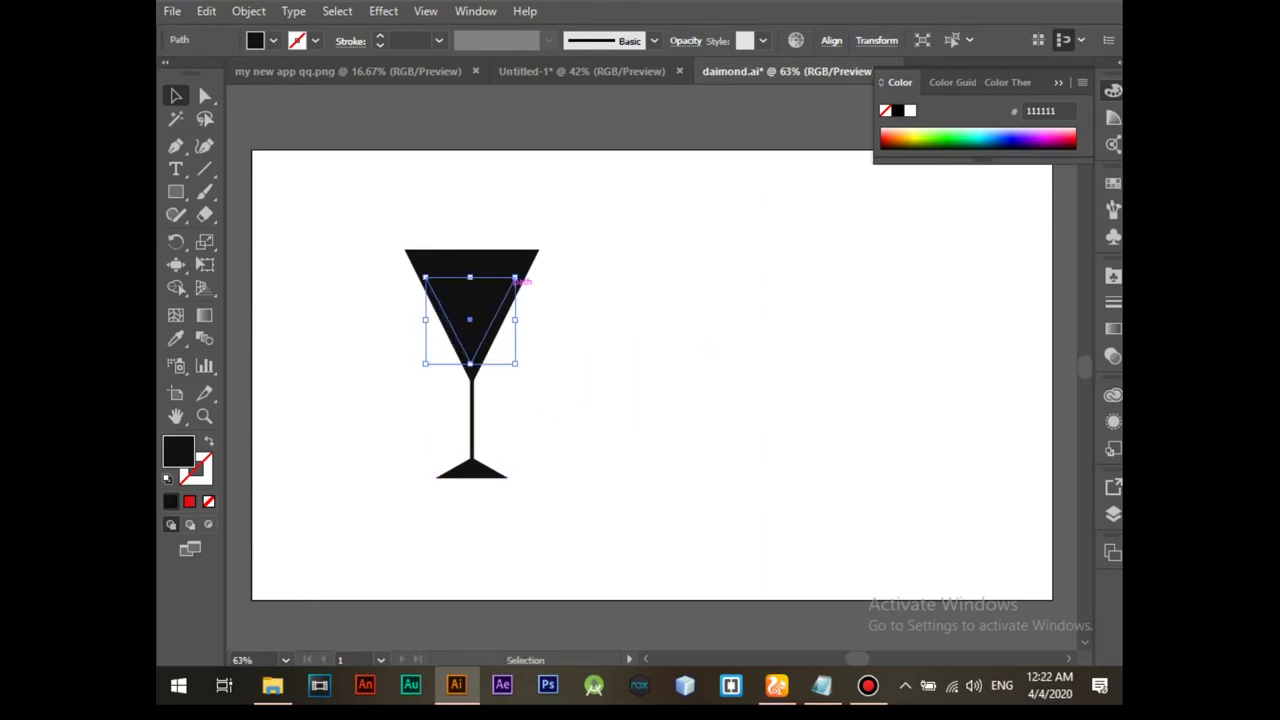
key(Down)
key(Down)
key(Down)
key(Down)
key(Down)
key(Down)
key(Down)
key(Down)
key(Down)
key(Down)
key(Down)
drag(518, 281, 518, 282)
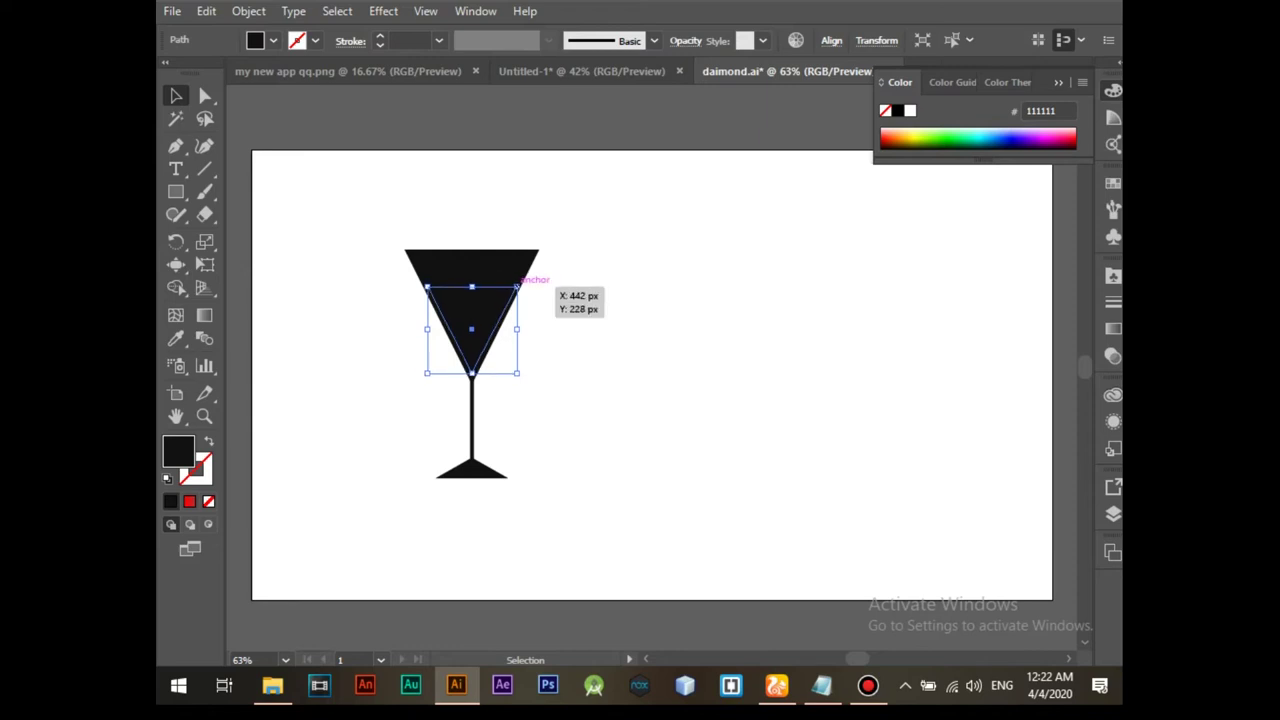
double_click(178, 452)
drag(433, 375, 433, 158)
click(883, 156)
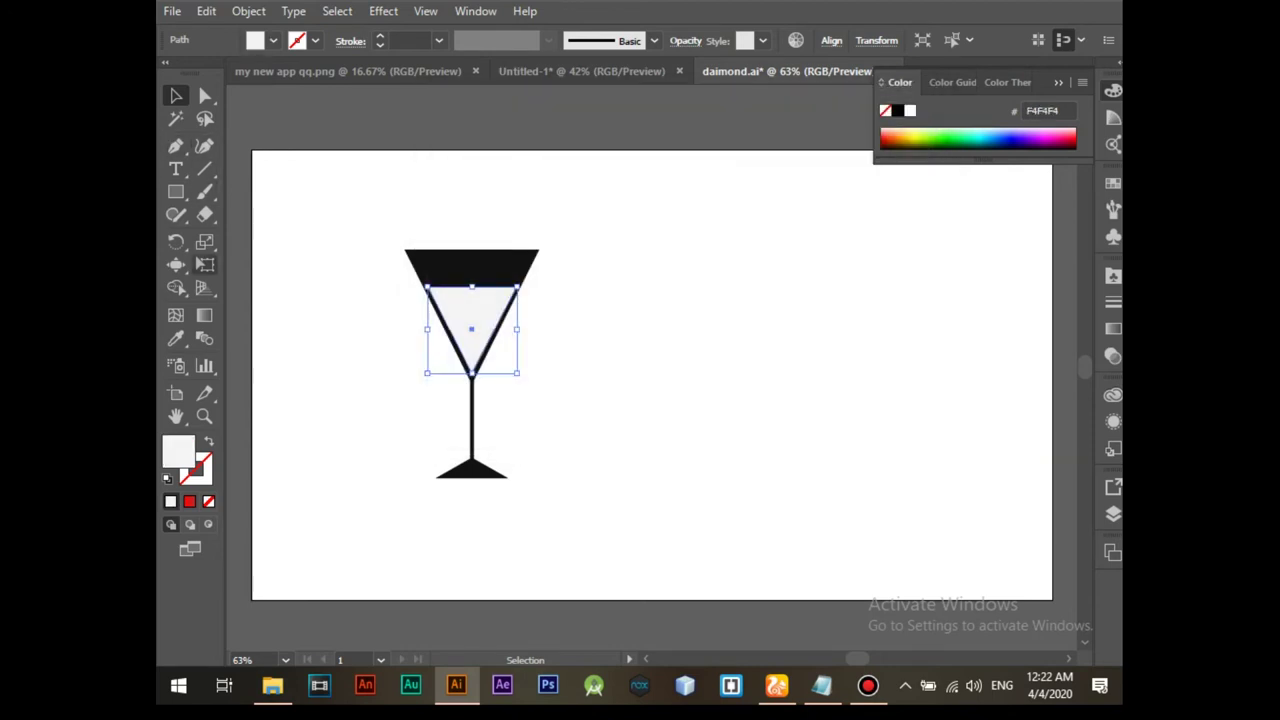
Raise anchors along the liquid's top edge into a gentle wave, then select the glass.
drag(204, 241, 262, 287)
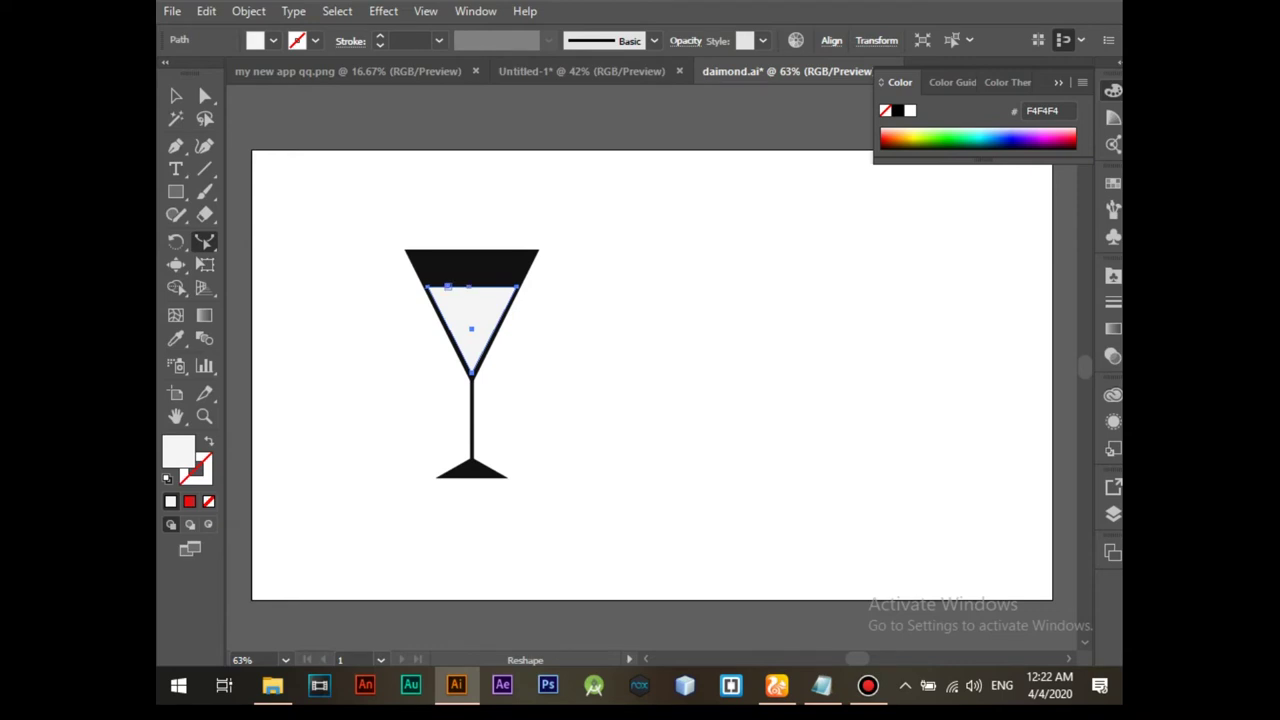
click(205, 96)
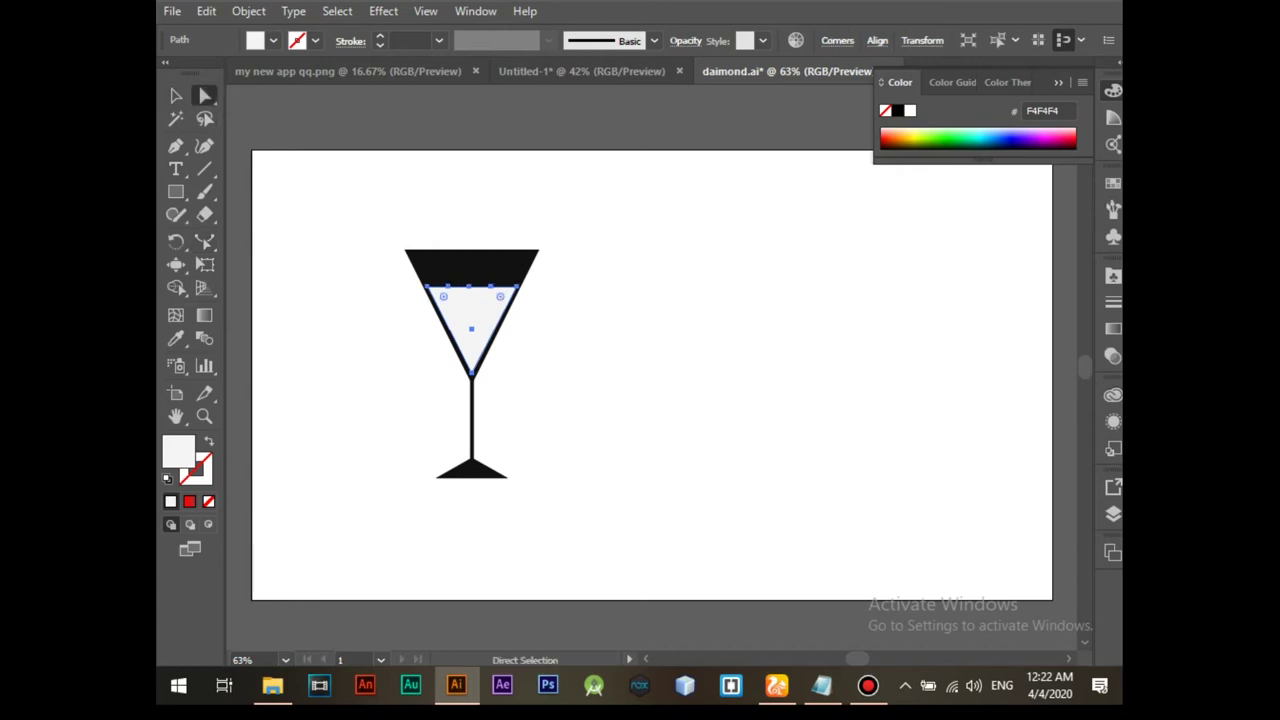
click(429, 287)
click(455, 287)
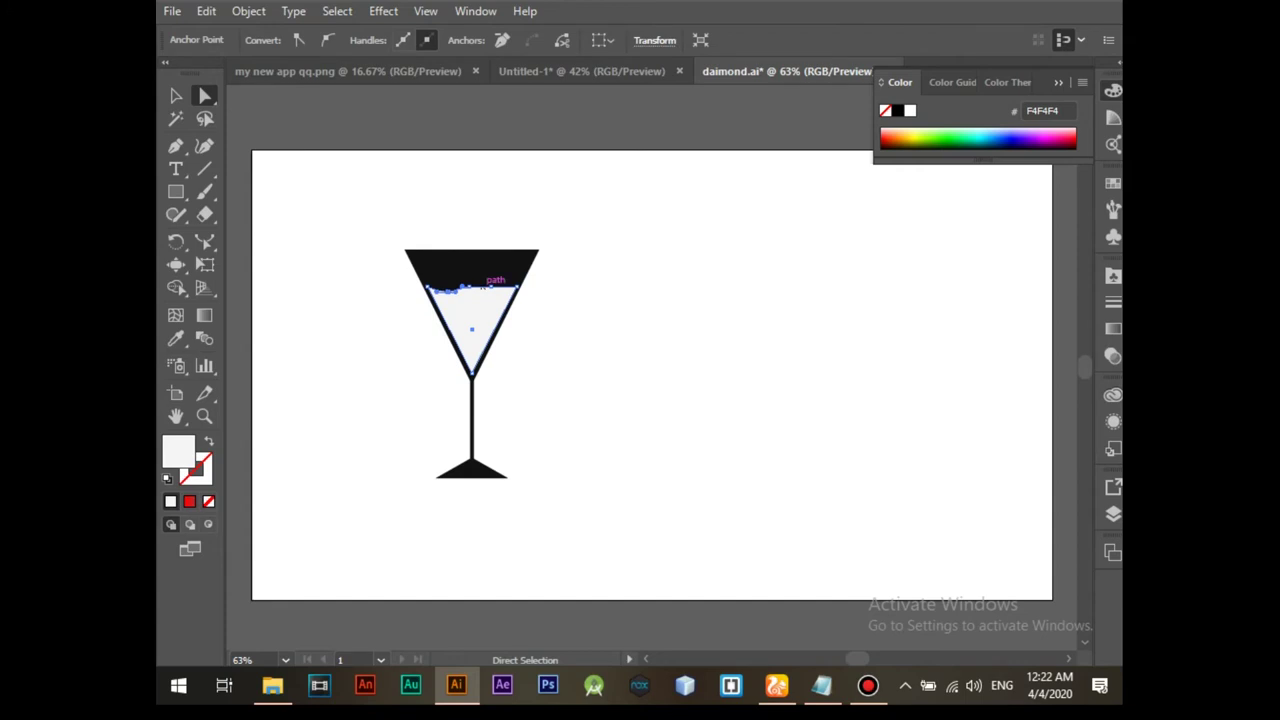
click(491, 286)
key(Up)
key(ctrl+shift+a)
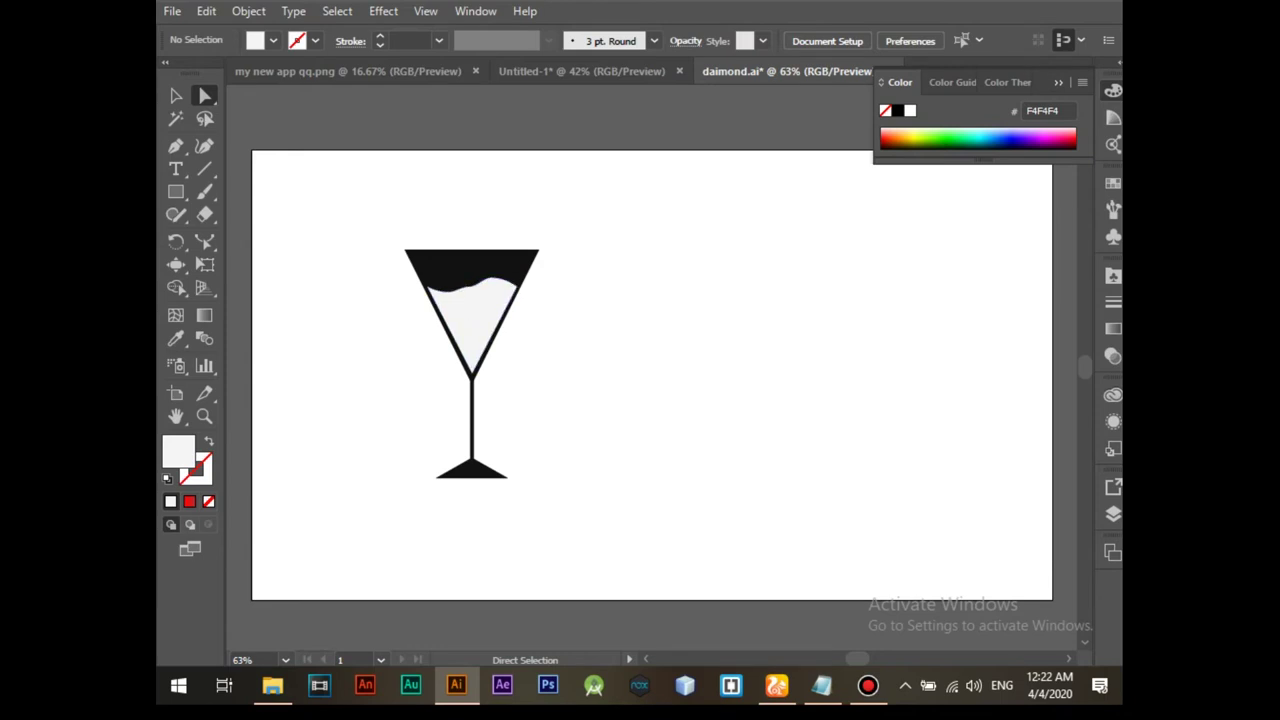
drag(362, 222, 578, 584)
Duplicate the martini glass and position the copy so its rim touches the first.
key(ctrl+c)
key(ctrl+v)
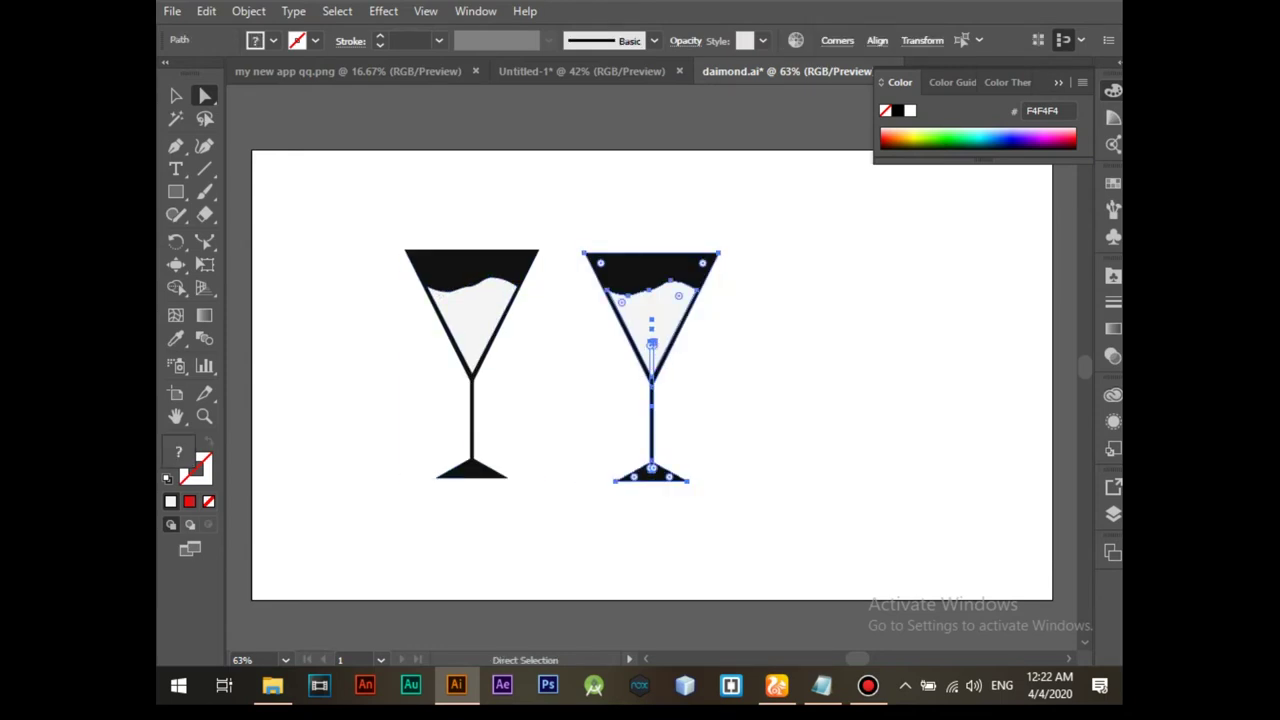
drag(651, 345, 610, 346)
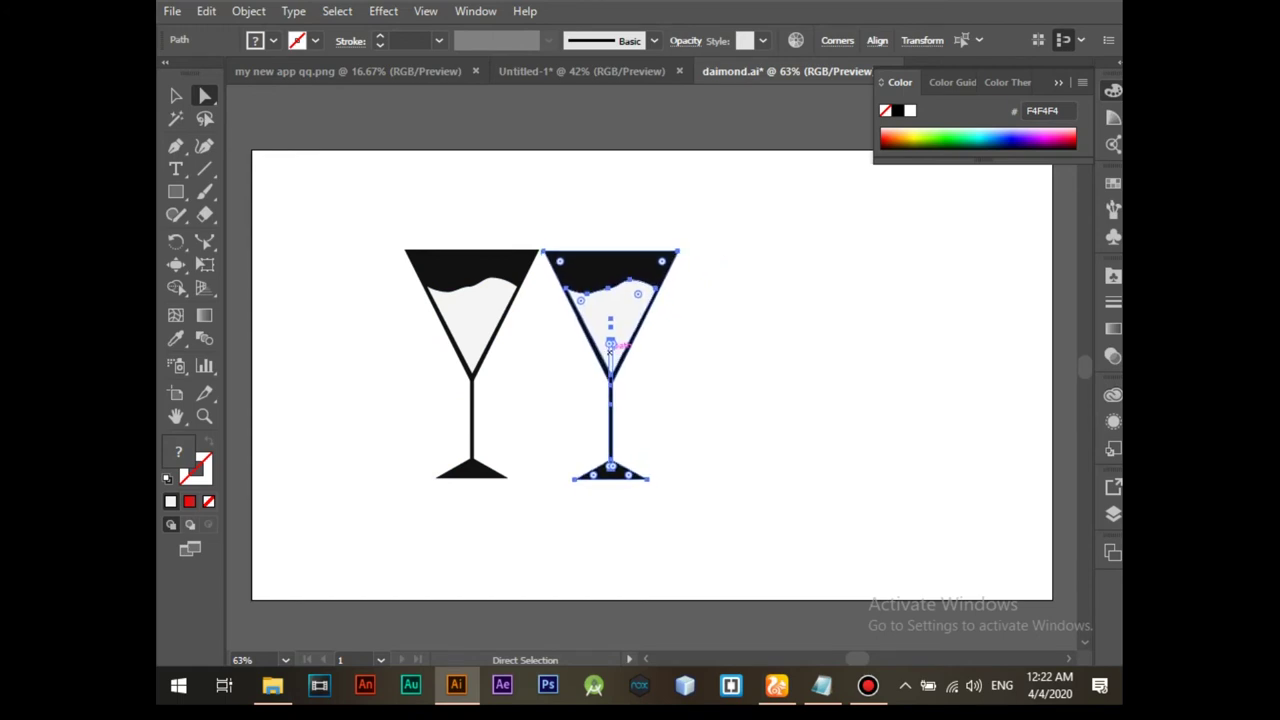
drag(610, 346, 607, 345)
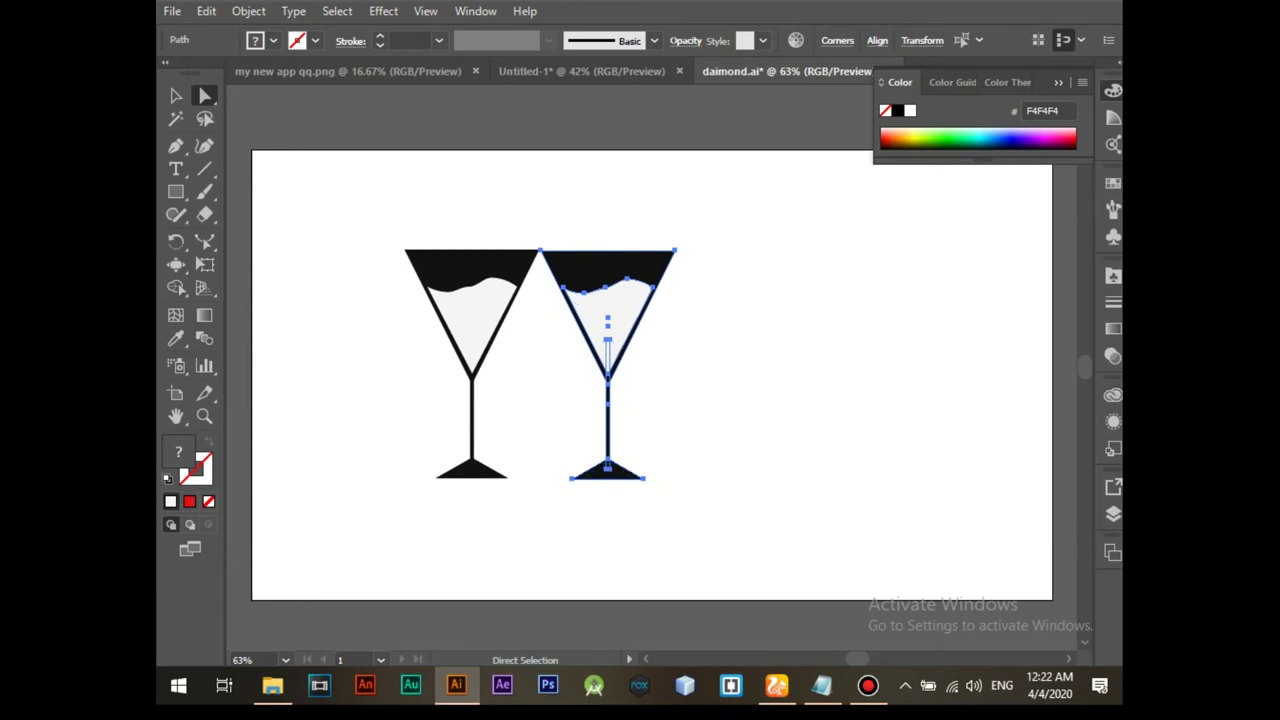
key(ctrl+shift+a)
Reselect and deselect the right-hand glass with the selection tools.
drag(798, 194, 584, 573)
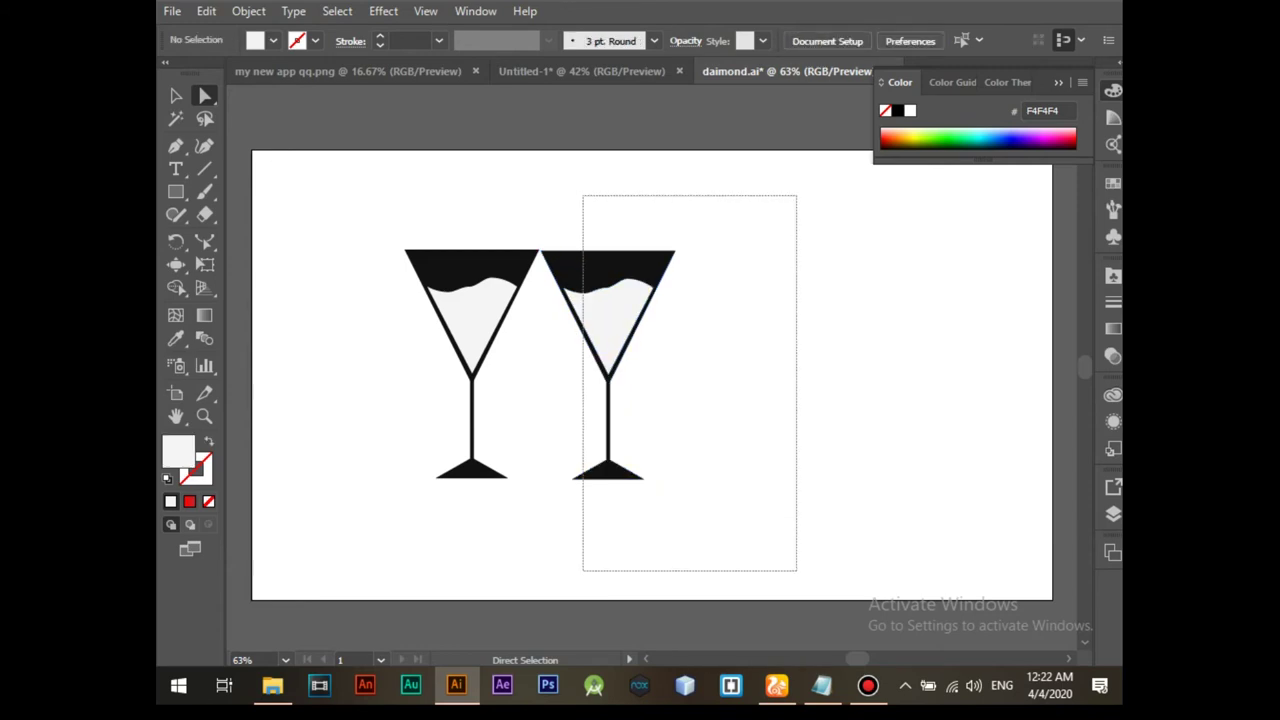
key(ctrl+shift+a)
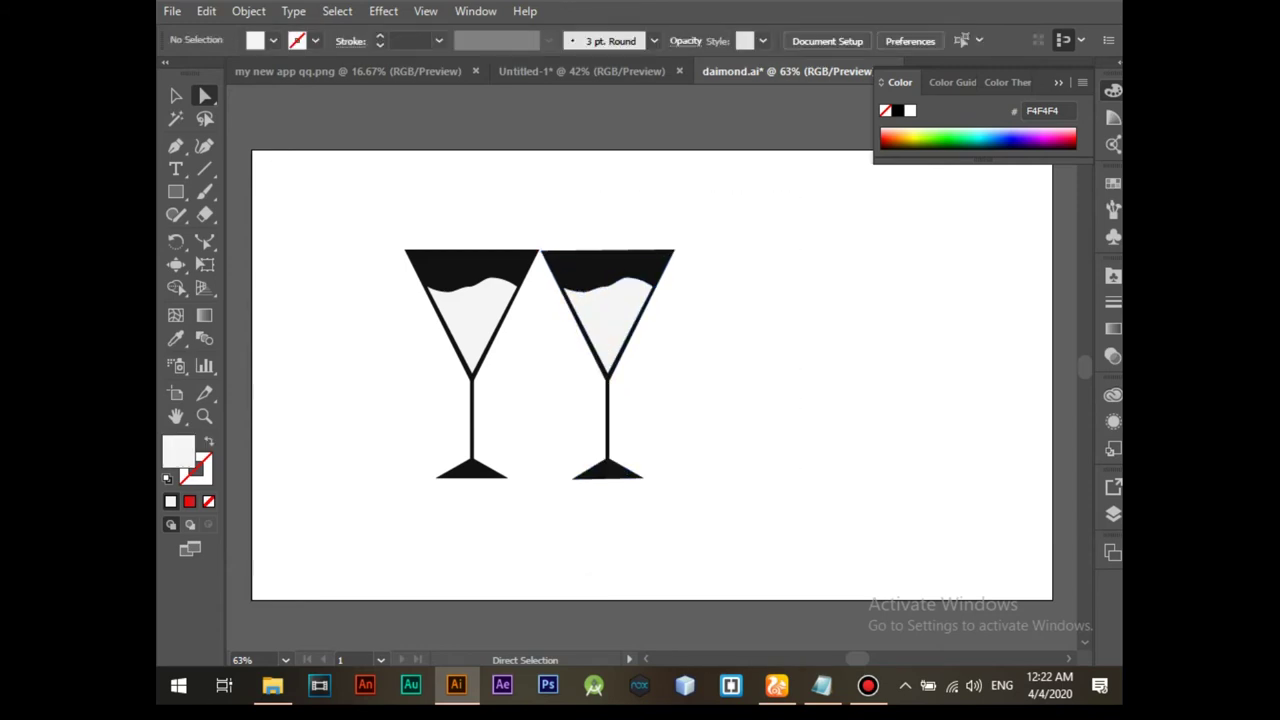
drag(754, 200, 582, 540)
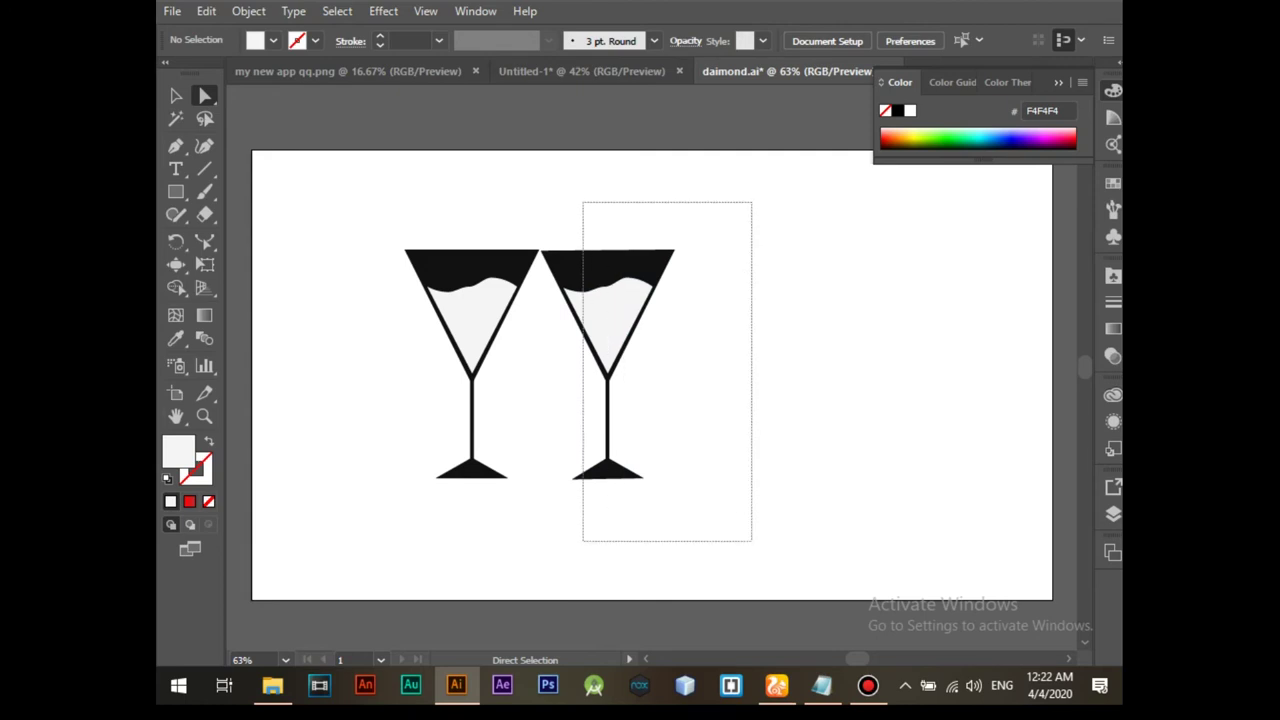
key(v)
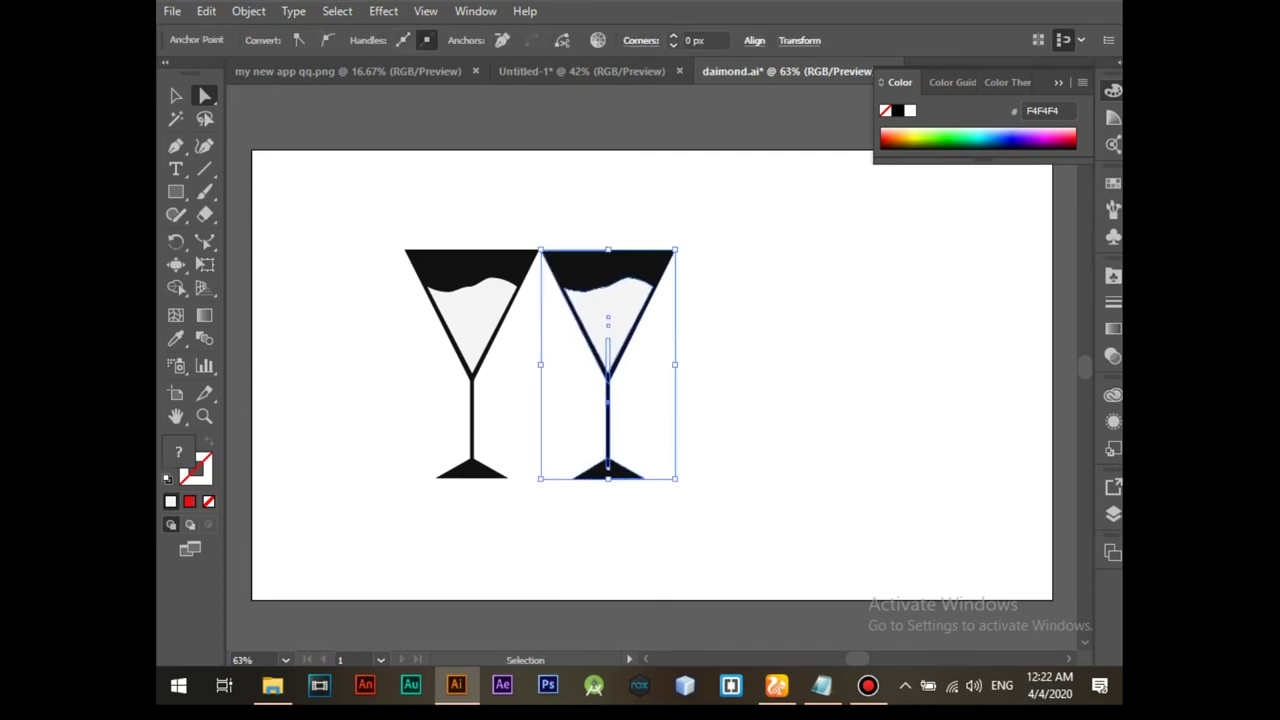
key(a)
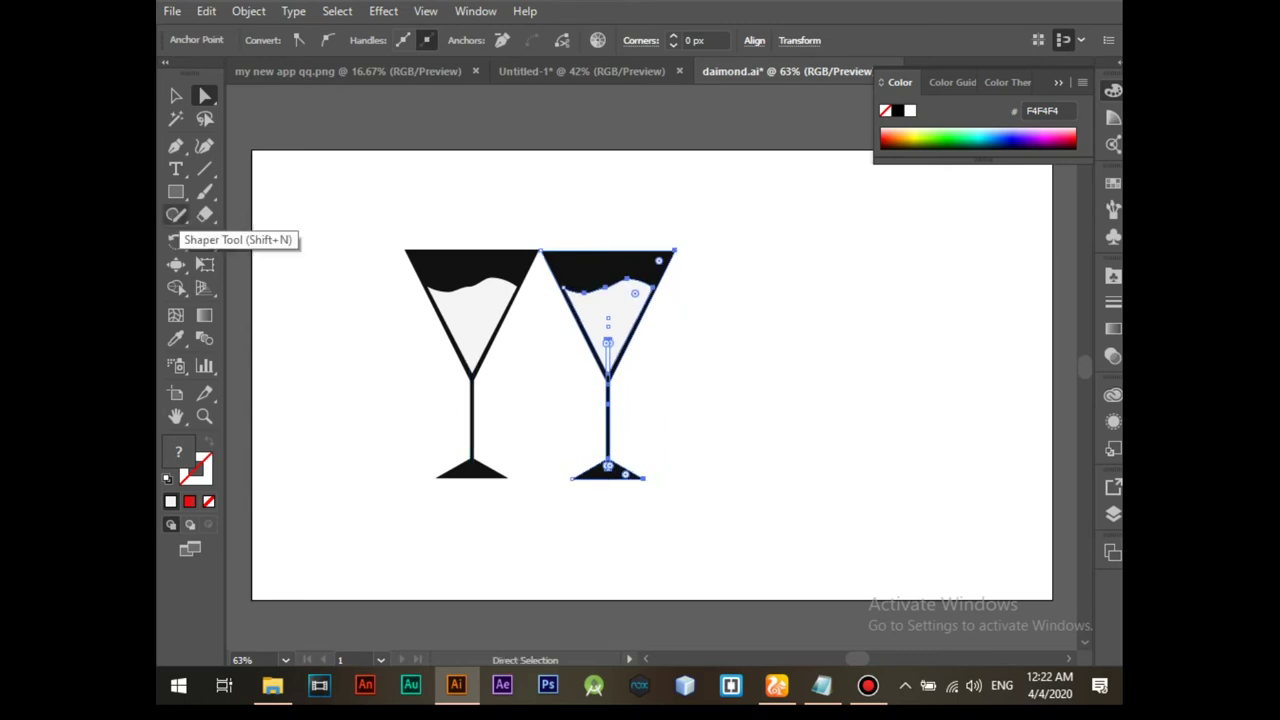
key(v)
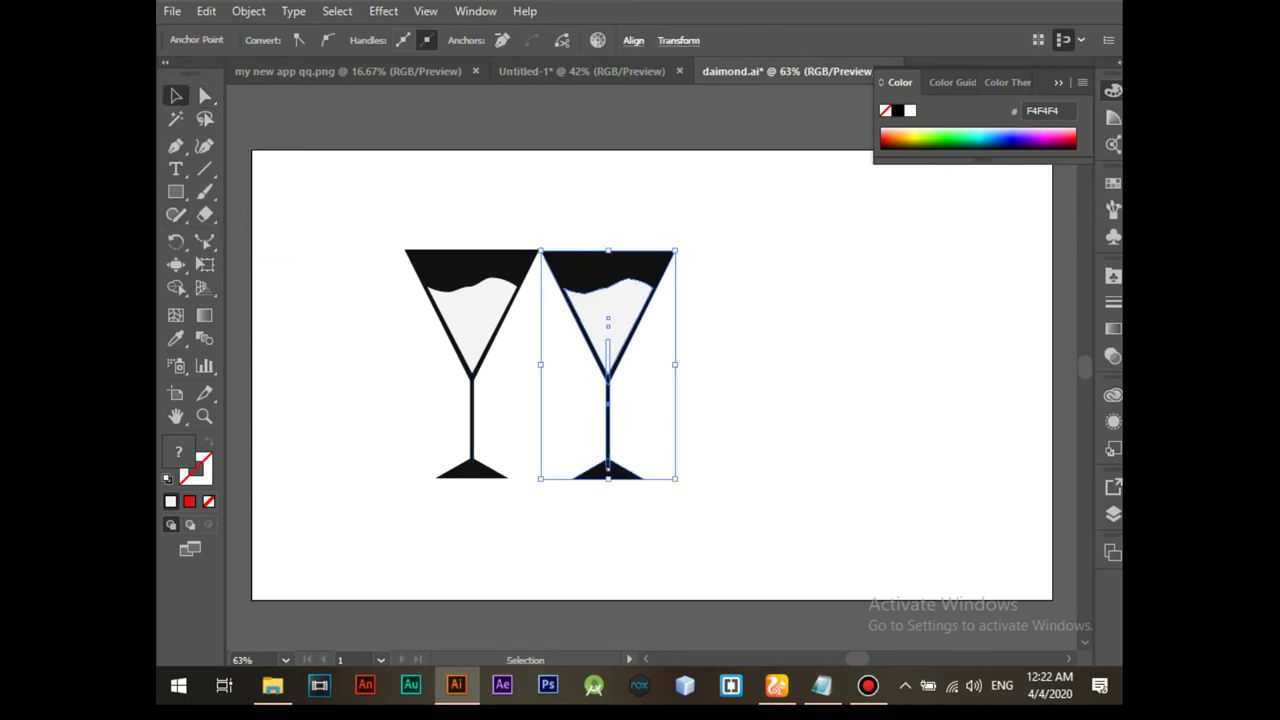
drag(836, 196, 584, 524)
key(ctrl+shift+a)
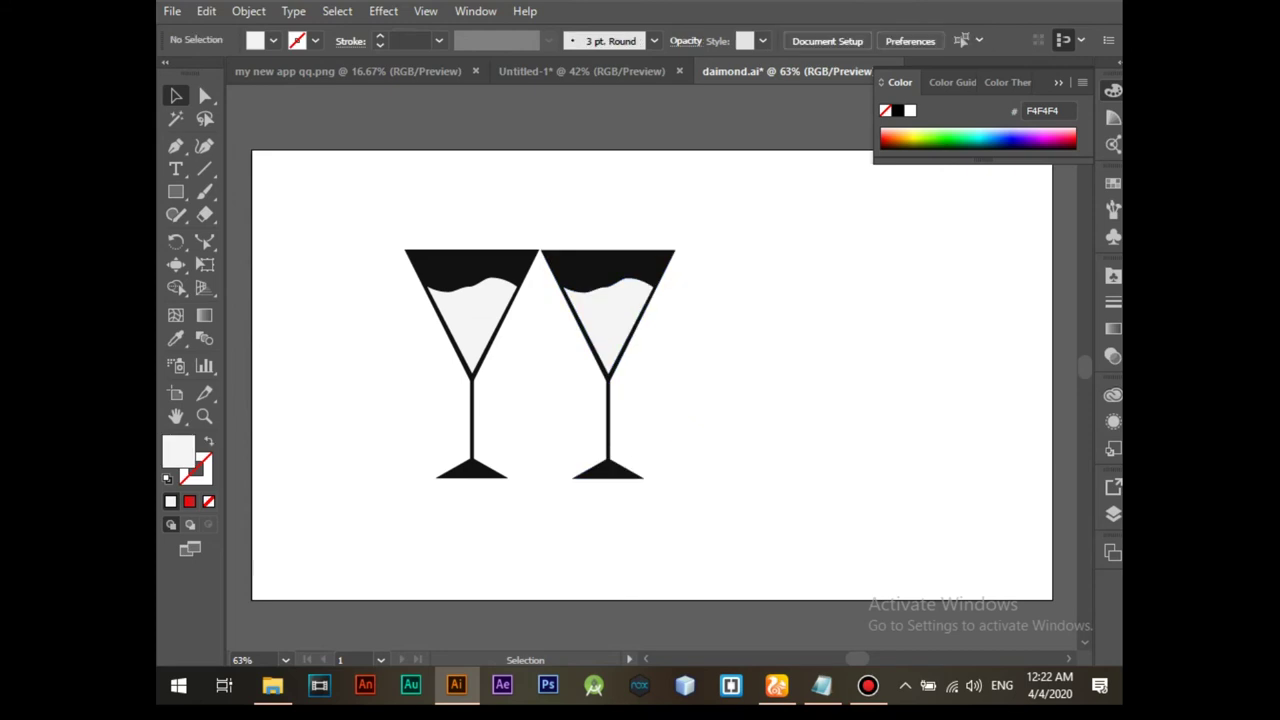
drag(750, 242, 580, 546)
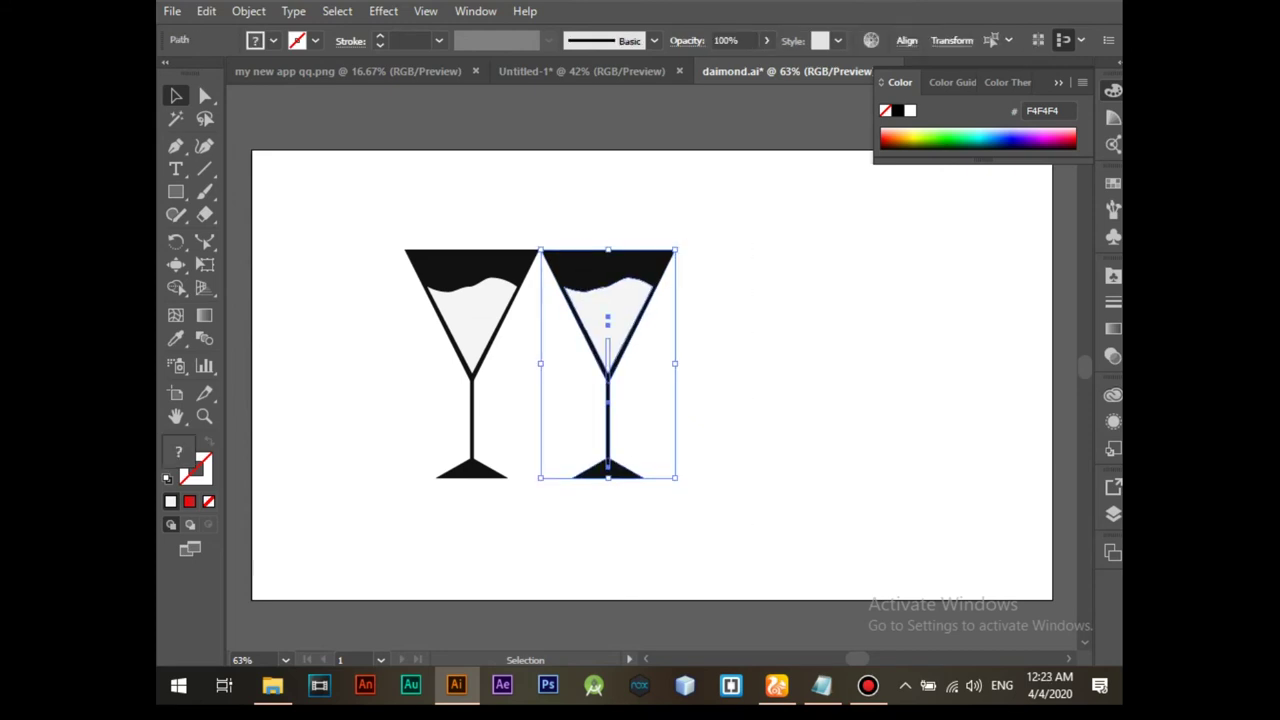
key(ctrl+shift+a)
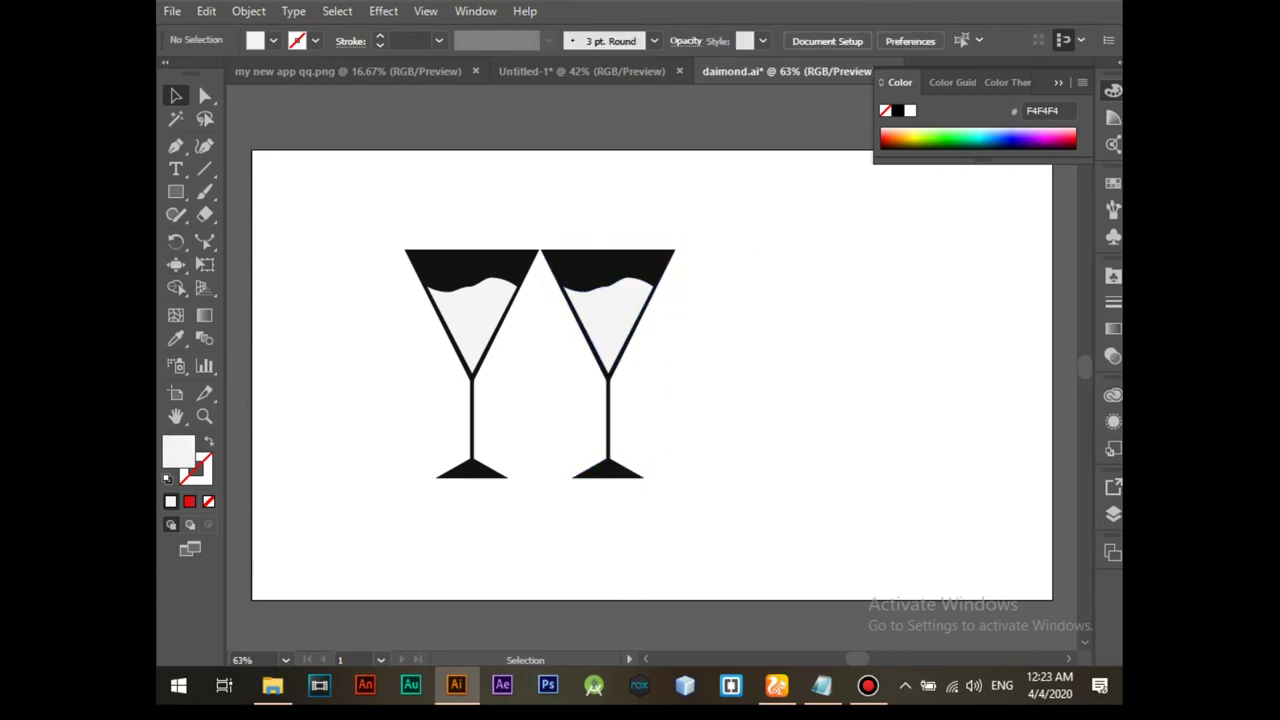
click(175, 191)
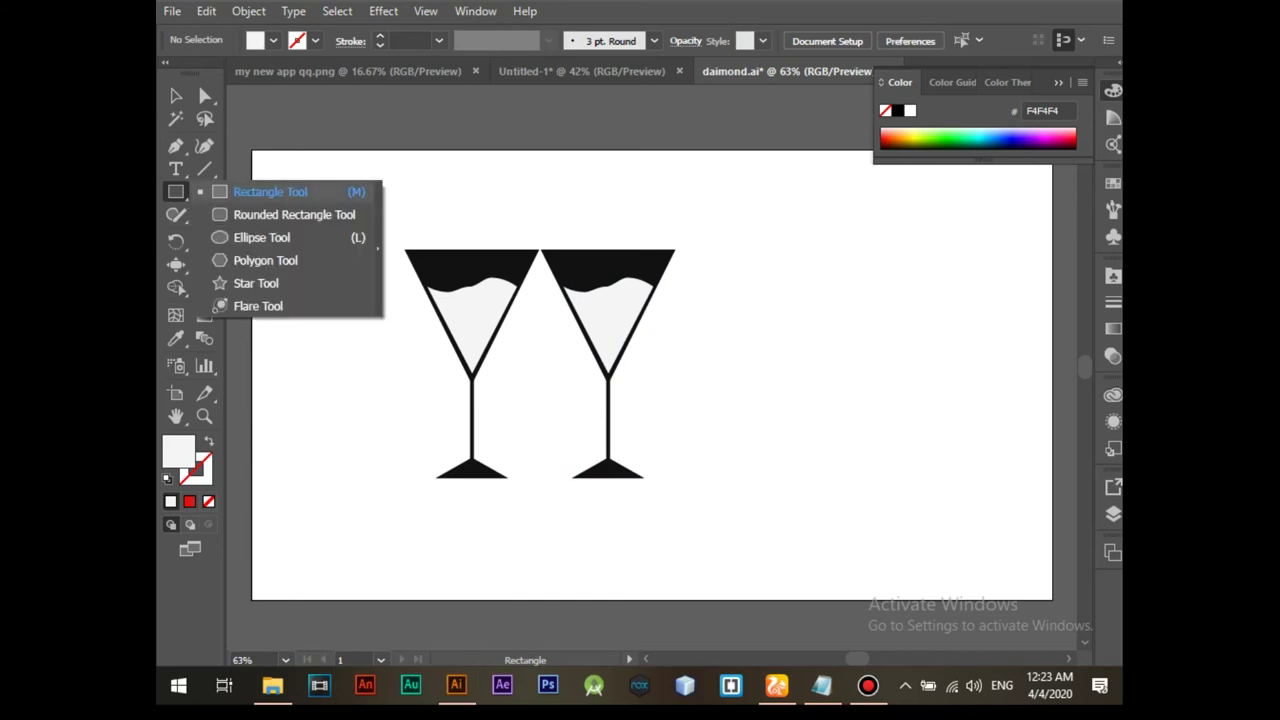
Draw a black rounded-rectangle bottle between the stems and raise its flat bottom edge.
drag(175, 191, 282, 214)
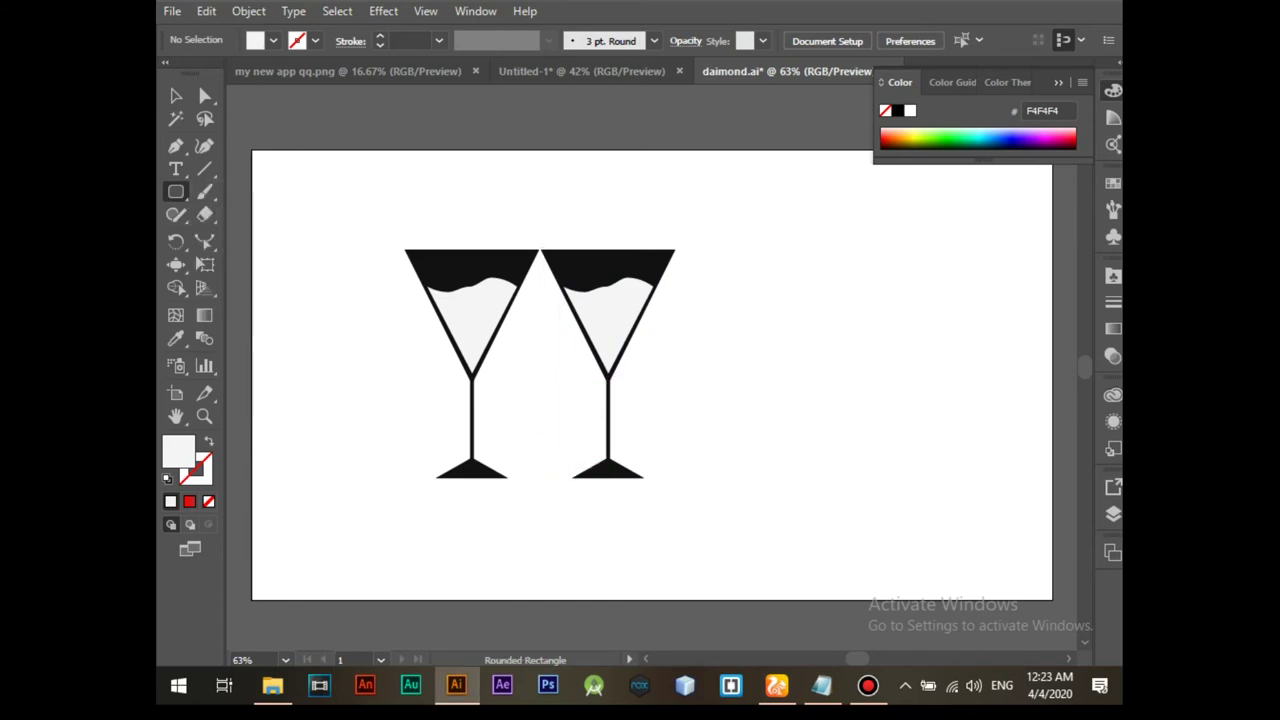
drag(517, 389, 563, 484)
click(273, 40)
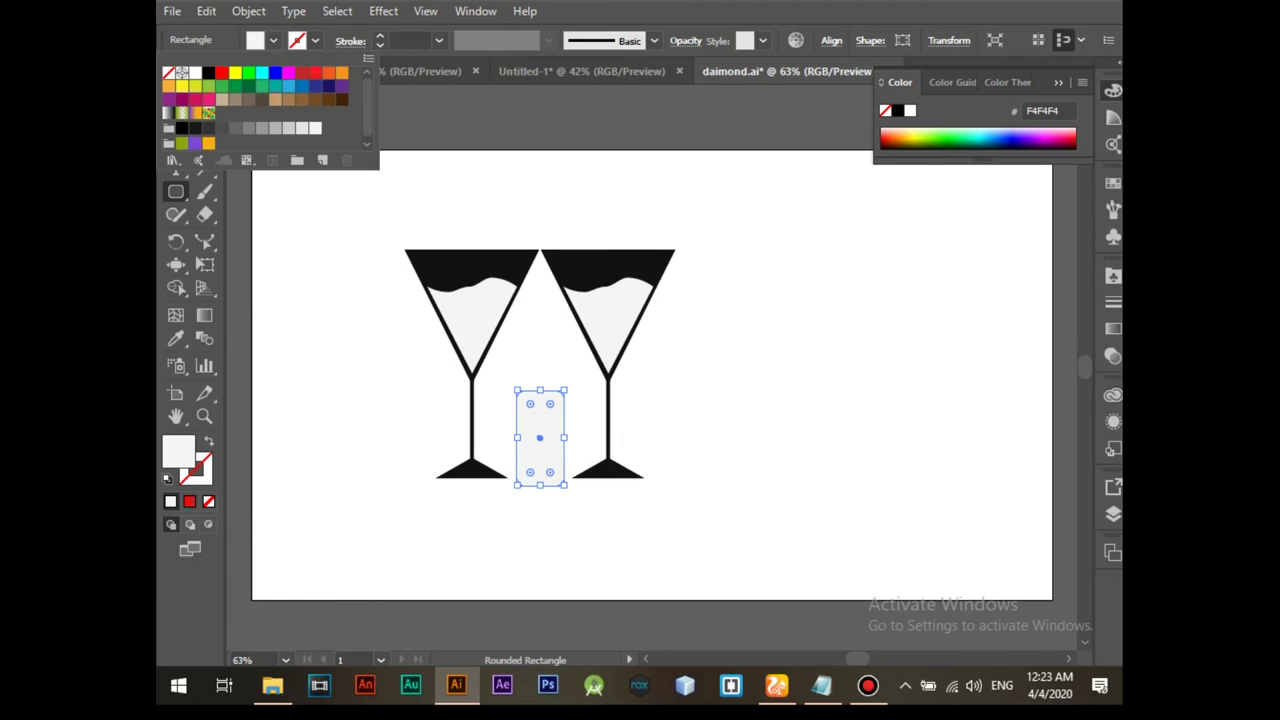
click(208, 72)
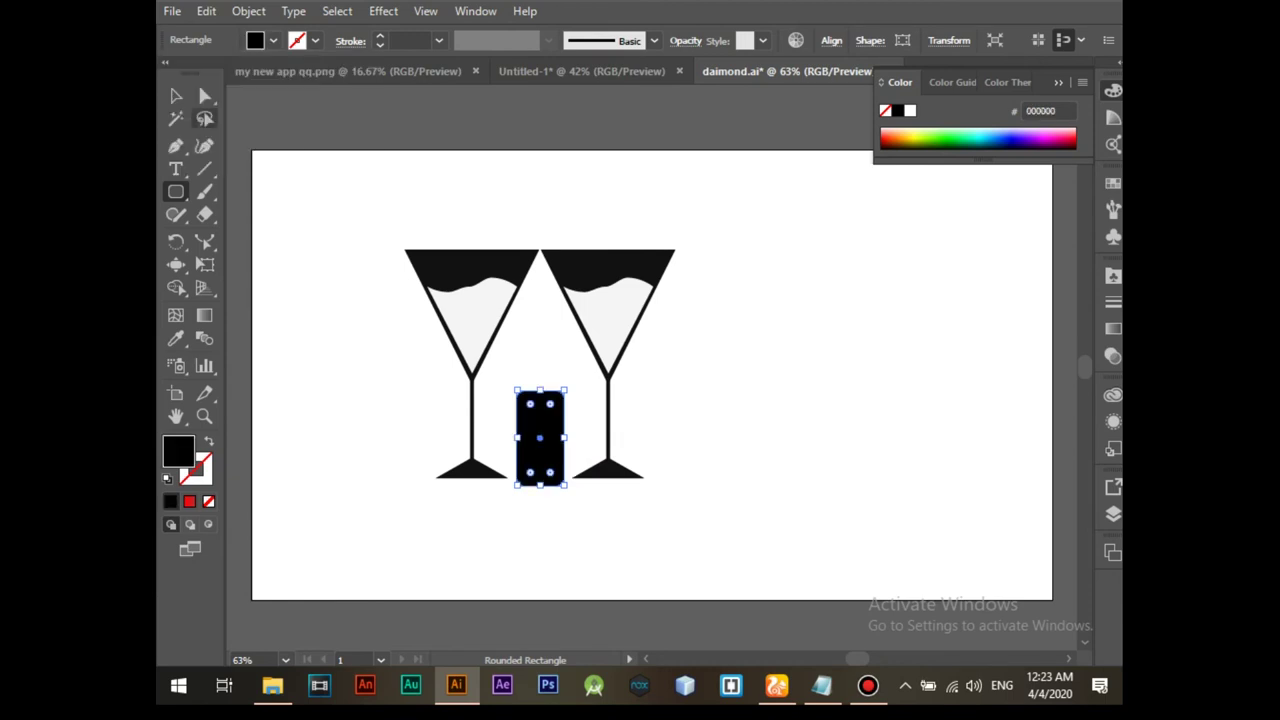
click(205, 95)
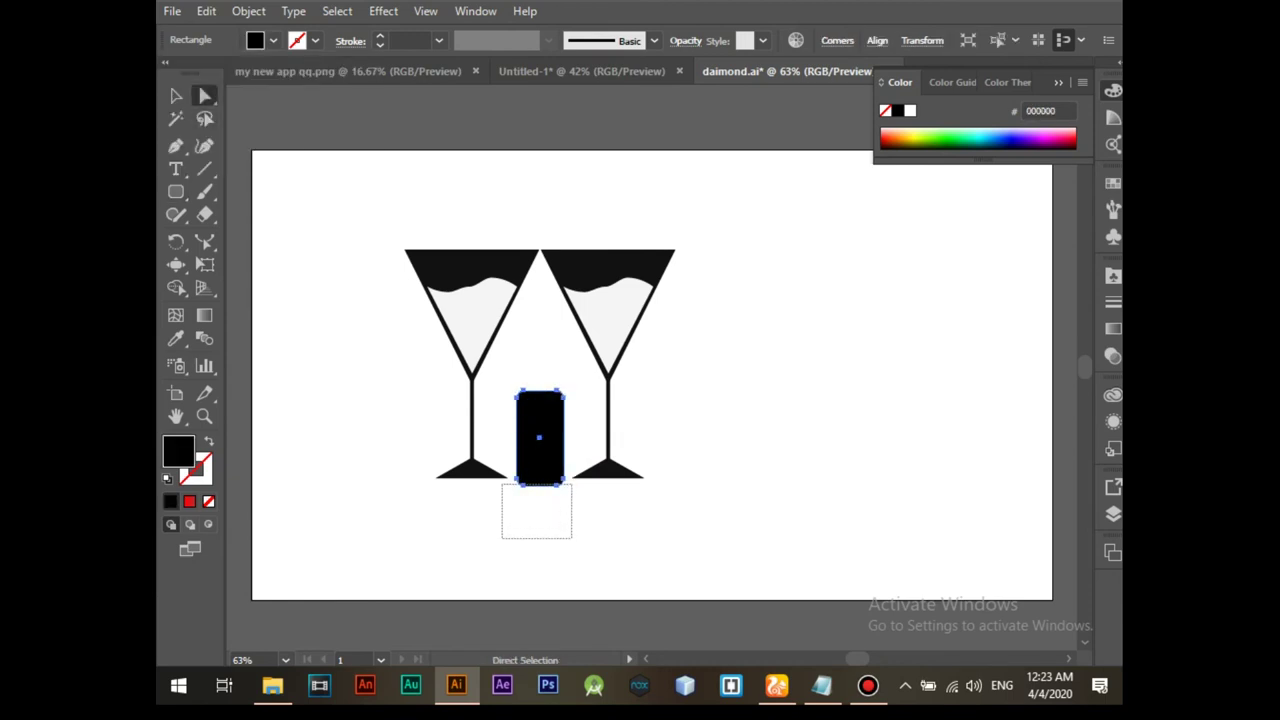
drag(572, 538, 502, 470)
key(shift+Up)
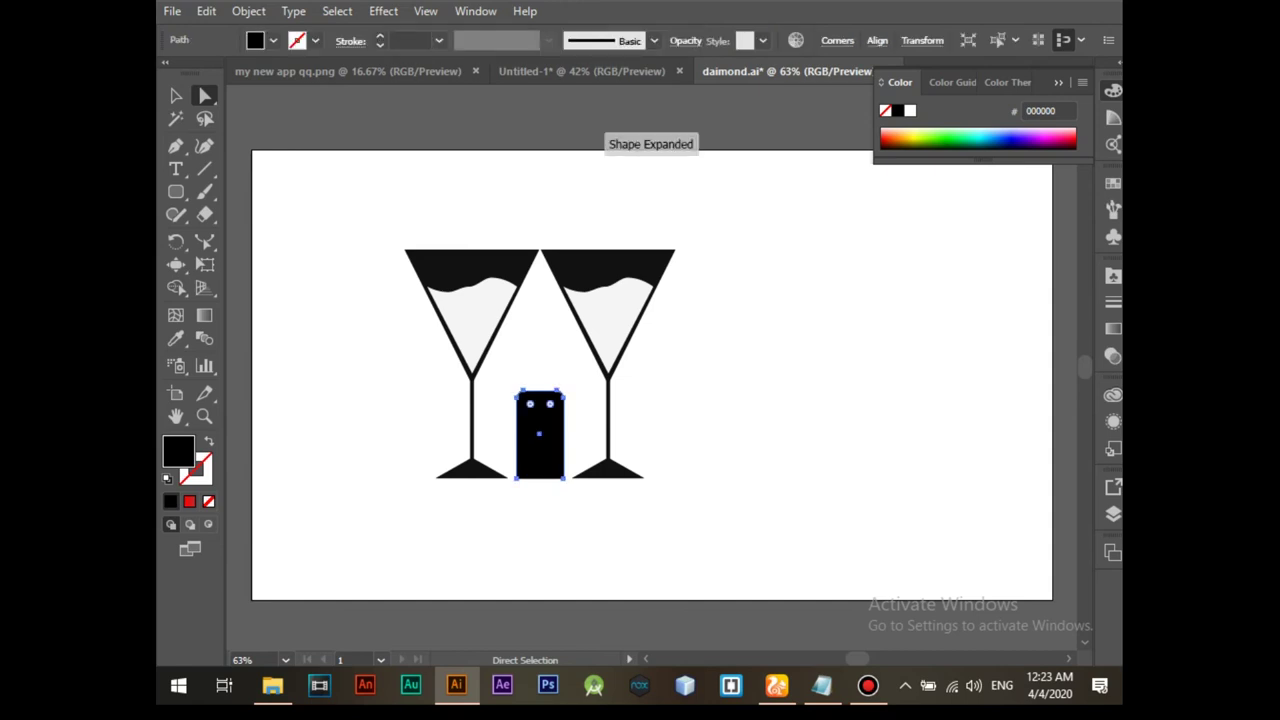
key(ctrl+shift+a)
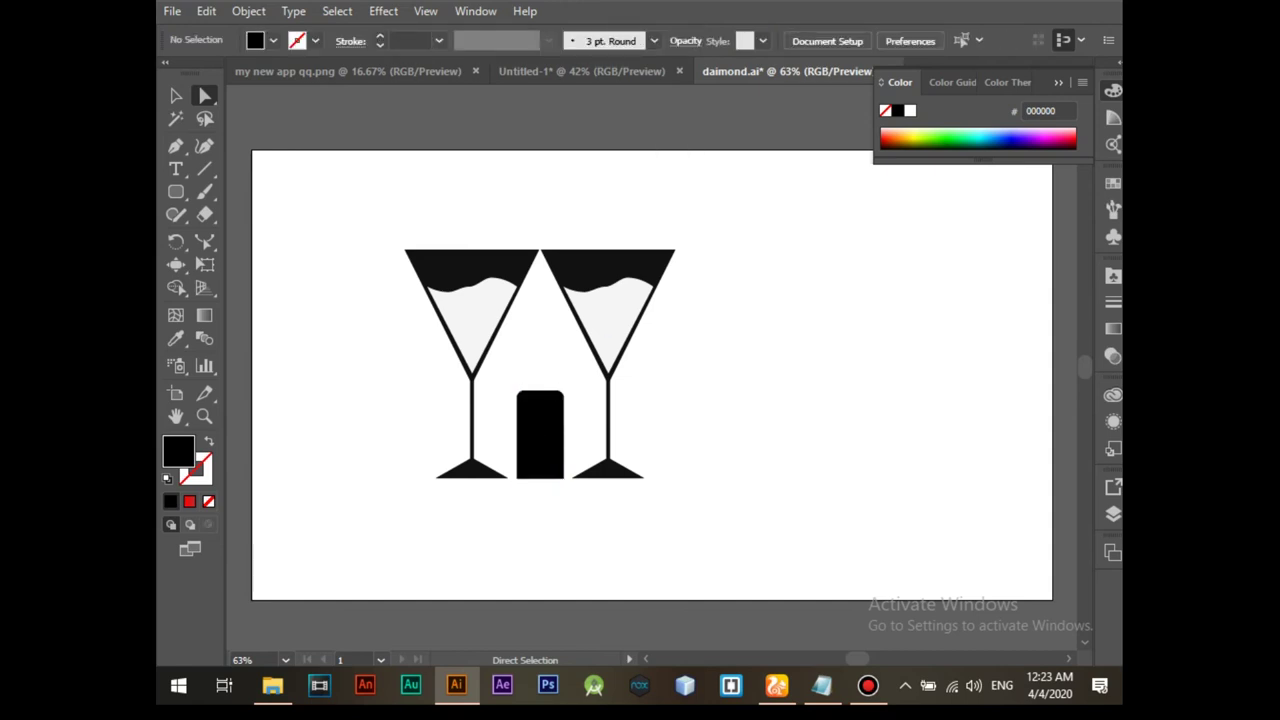
Type 'Logo Text Here' below the glasses, enlarge it, and centre it underneath.
key(t)
click(437, 532)
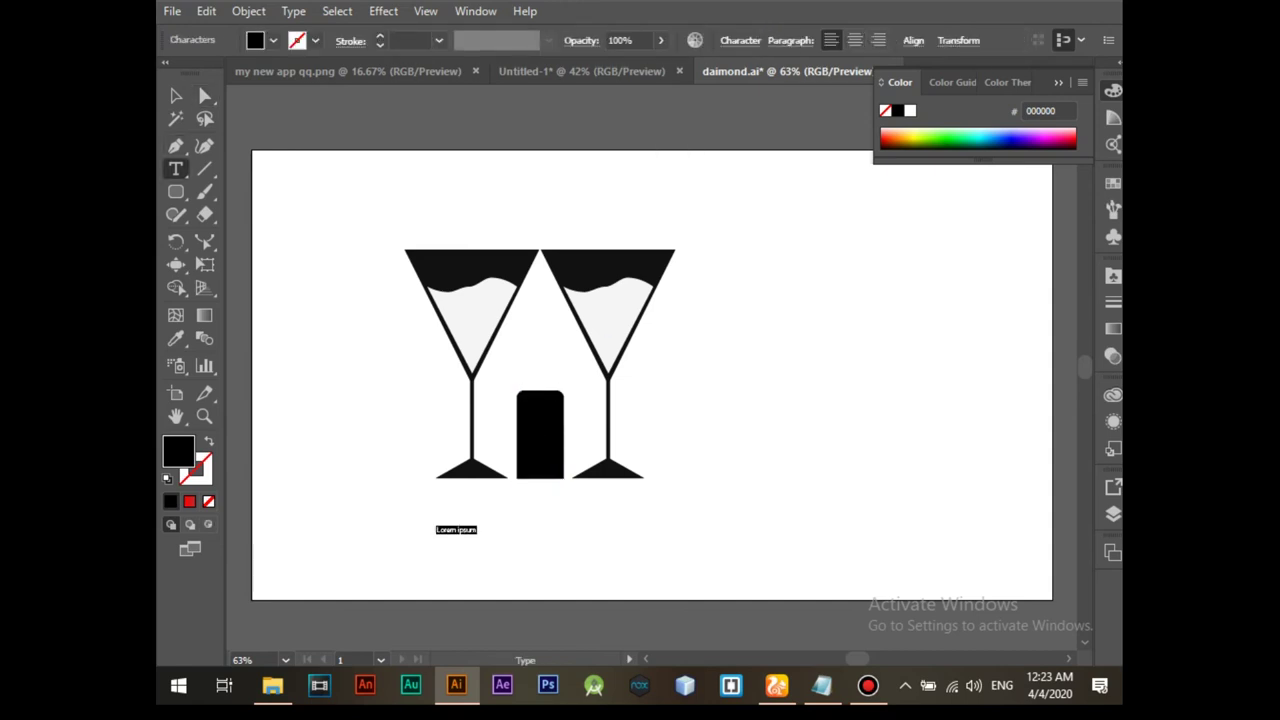
text(Lo)
key(ctrl+a)
key(ctrl+shift+period)
key(ctrl+shift+period)
key(ctrl+shift+period)
key(ctrl+shift+period)
key(ctrl+shift+period)
key(ctrl+shift+period)
key(ctrl+shift+period)
key(ctrl+shift+period)
key(ctrl+shift+period)
key(ctrl+shift+period)
key(ctrl+shift+period)
key(ctrl+shift+period)
key(ctrl+shift+period)
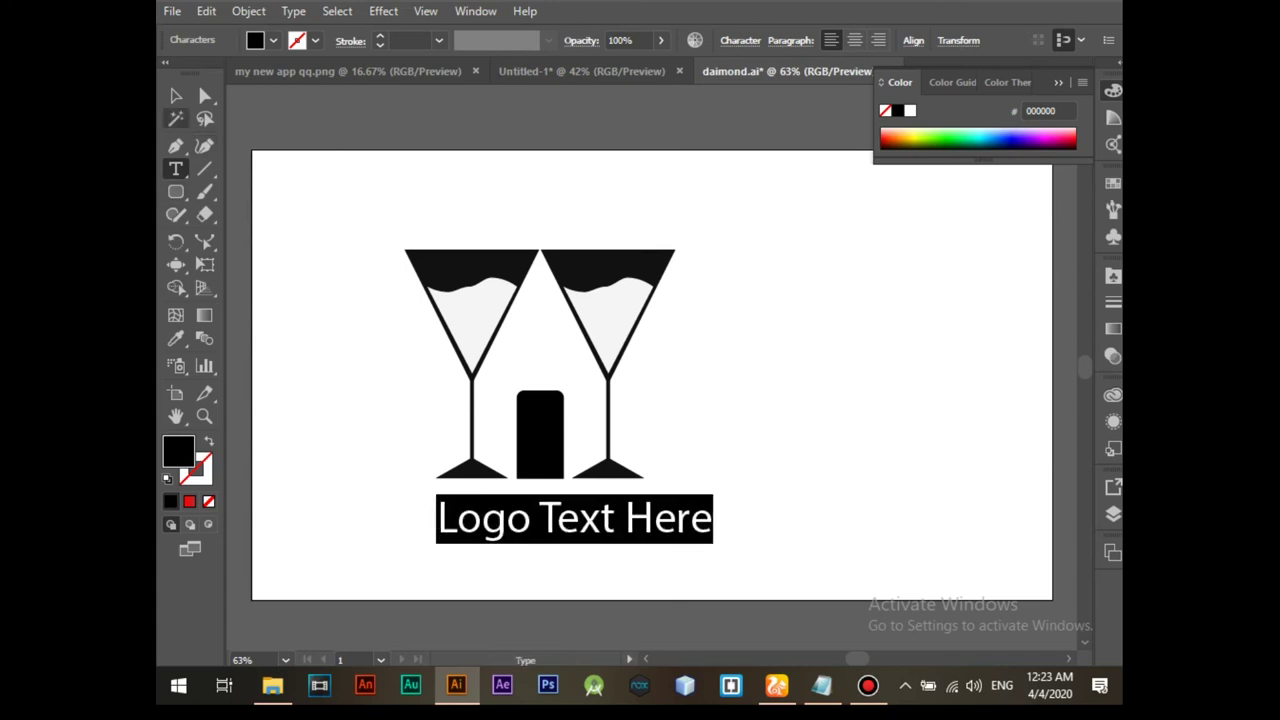
key(Escape)
drag(618, 518, 589, 508)
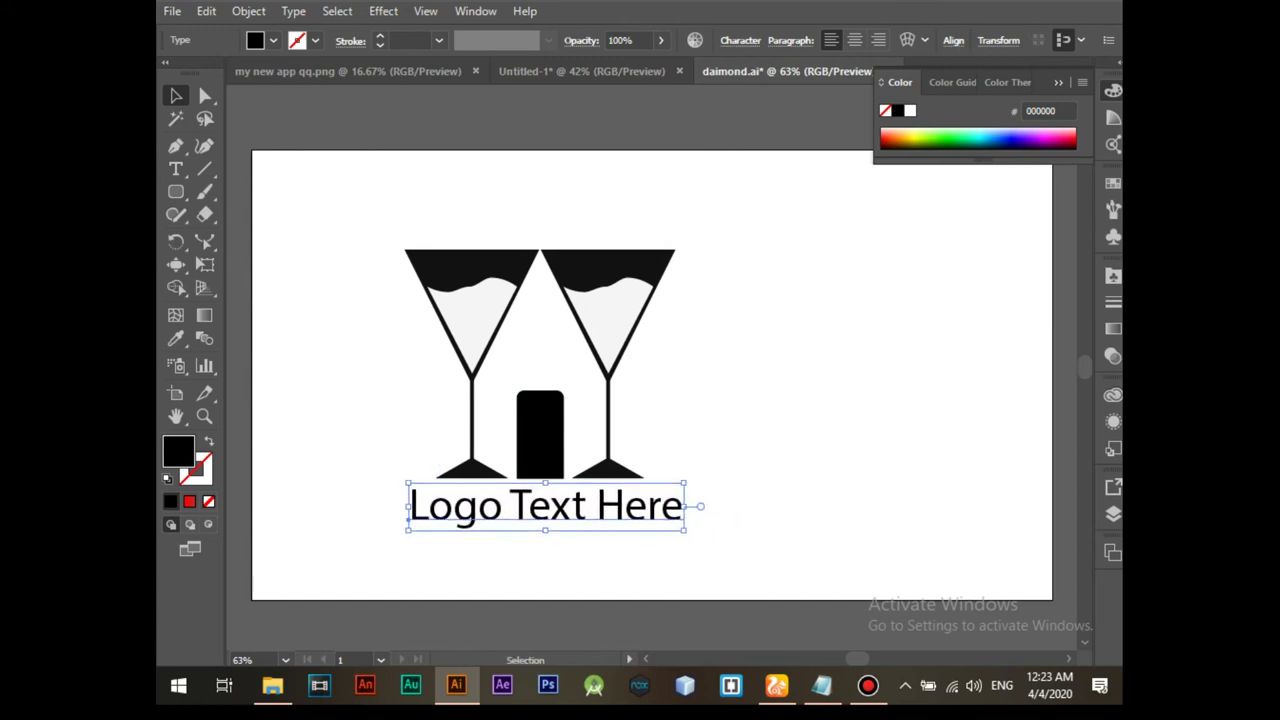
click(330, 420)
click(176, 191)
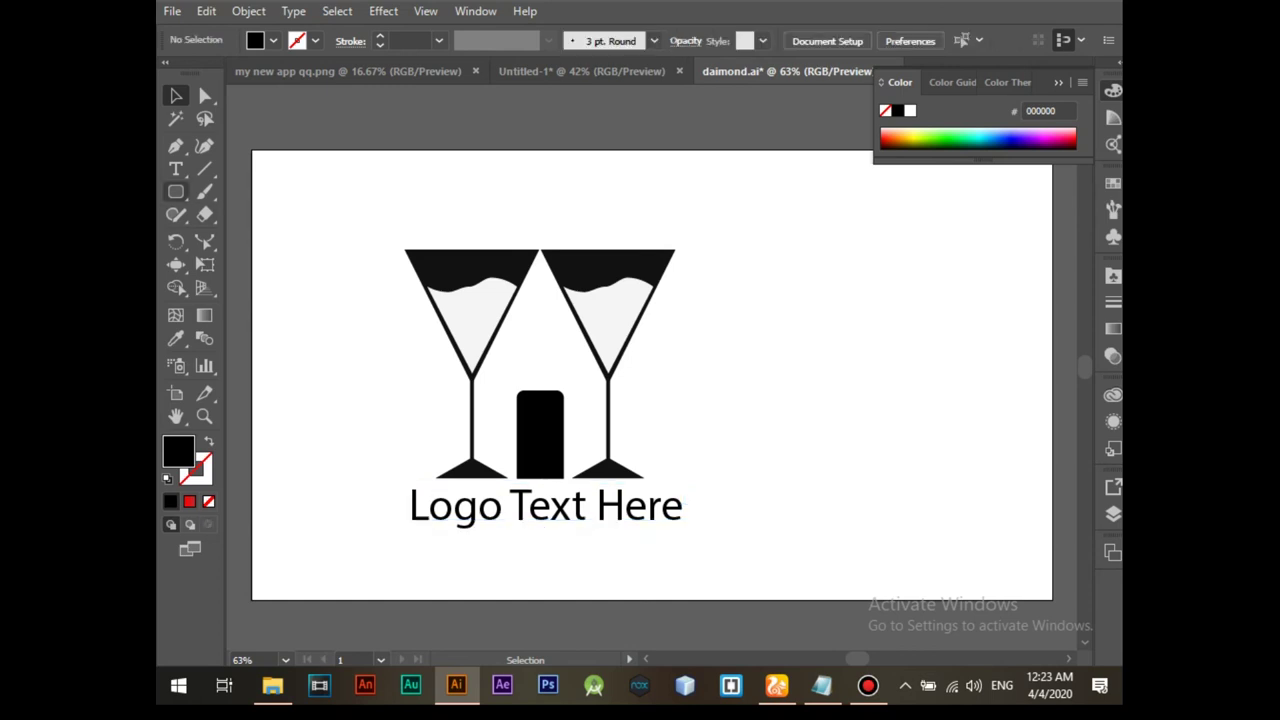
Draw a 457 × 10 px black bar under the glass bases, undoing the extra bar.
click(270, 191)
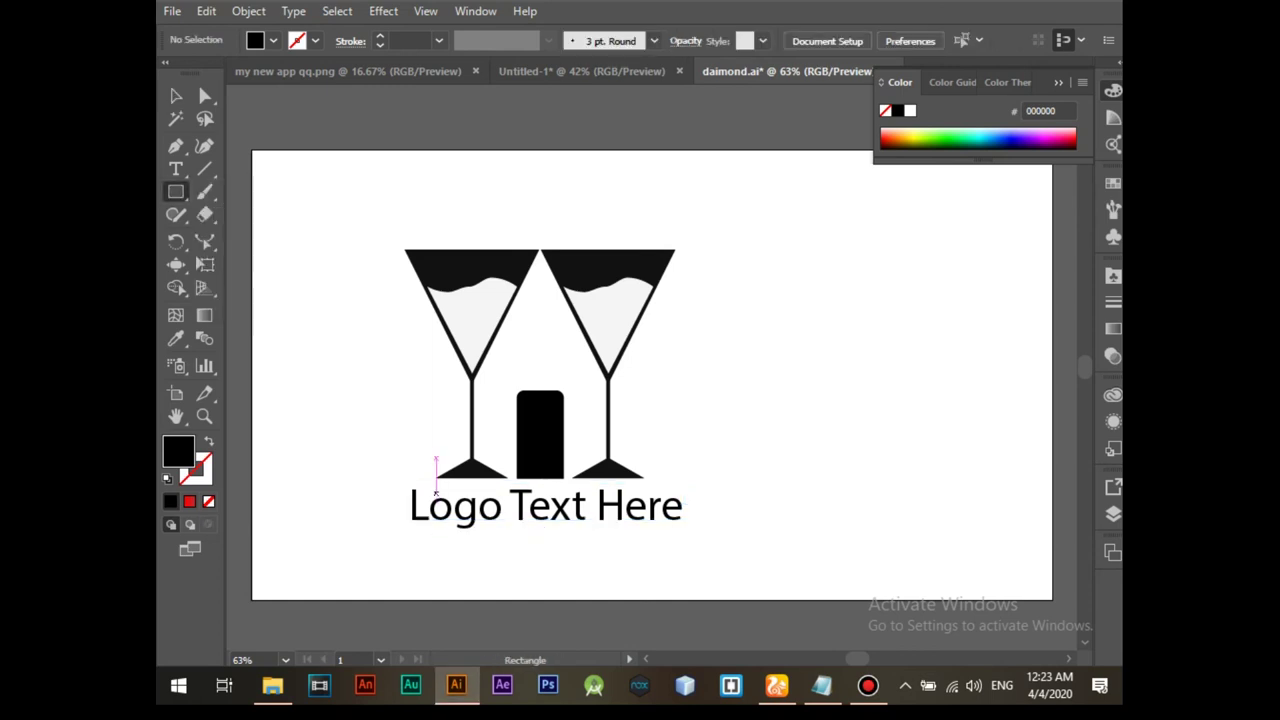
drag(408, 479, 681, 479)
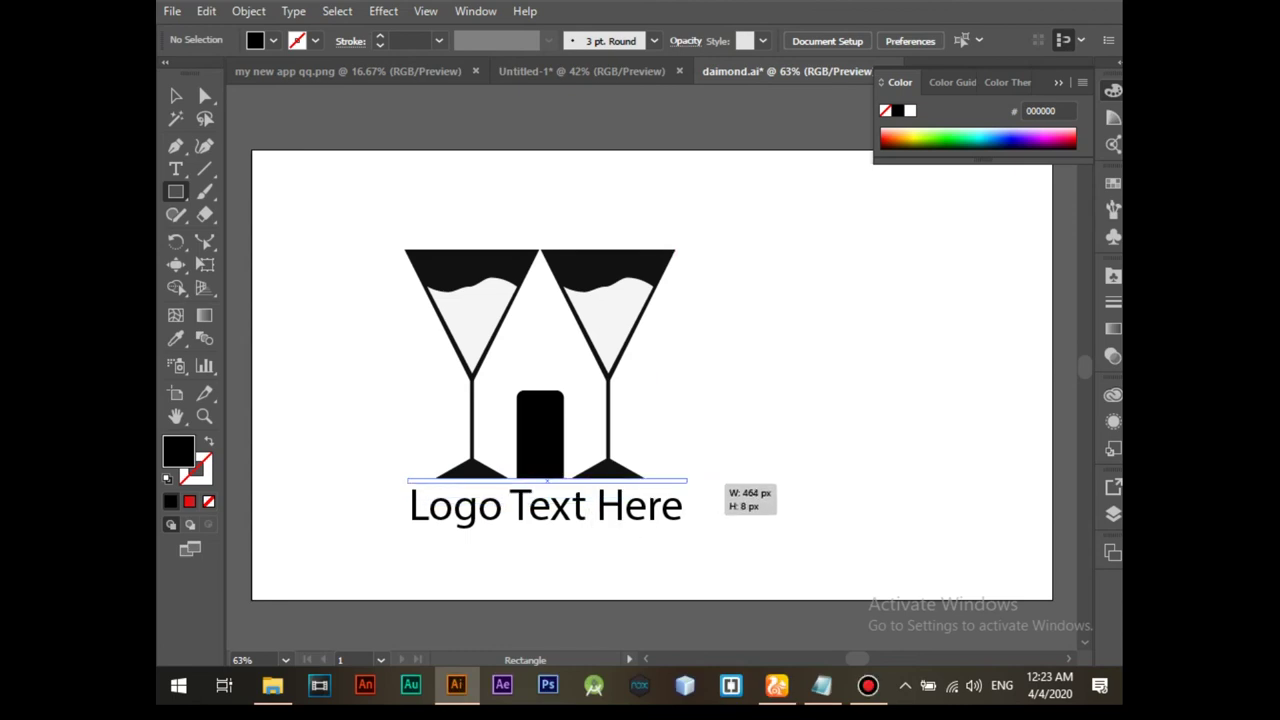
drag(681, 479, 683, 485)
click(683, 485)
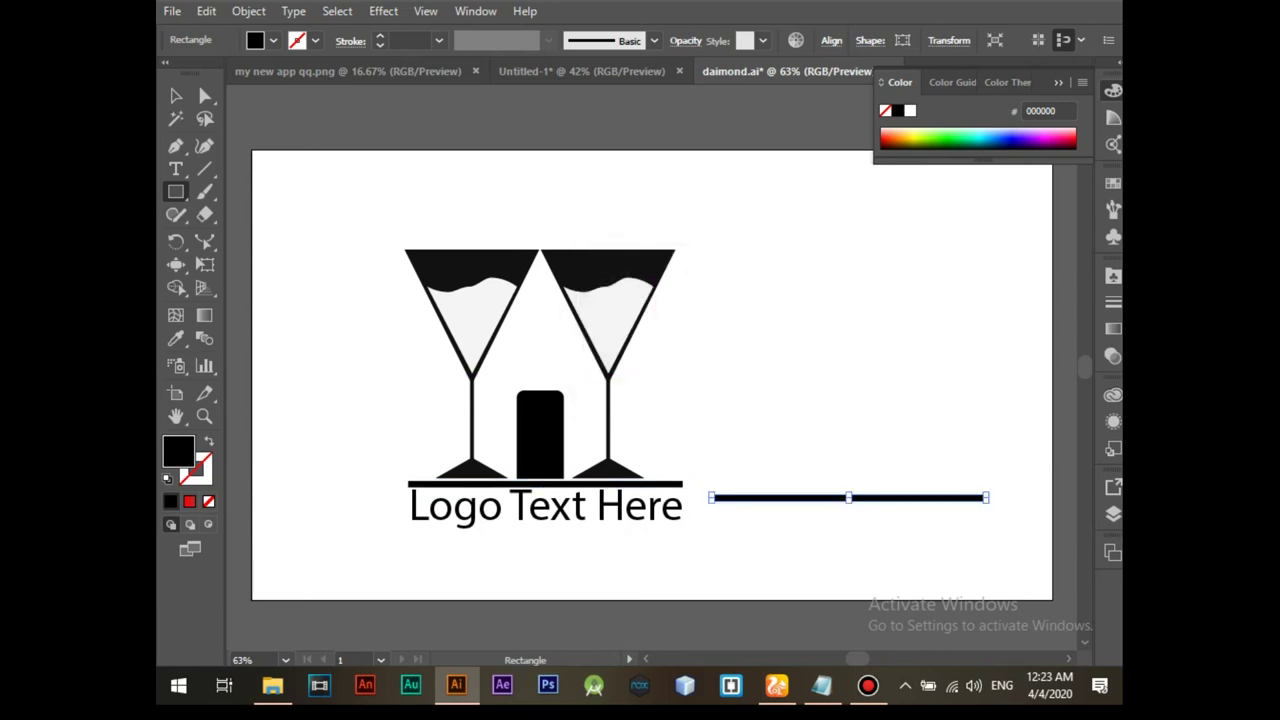
key(ctrl+z)
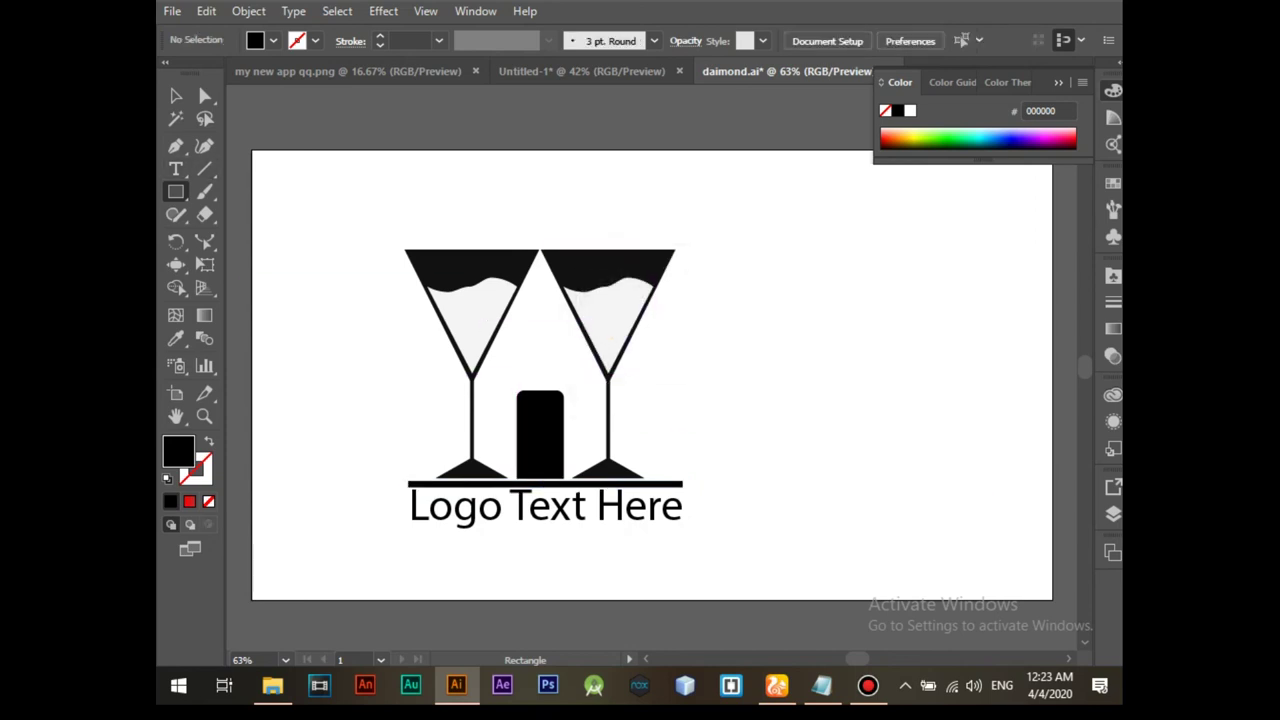